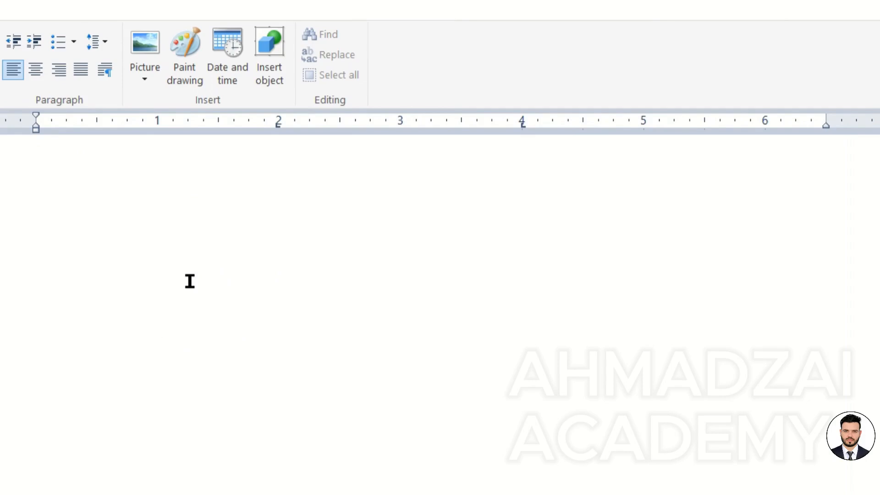
Write the sample name on one line in lowercase, uppercase, capitalized and inverted-capitalization forms, and copy the whole line.
type("ahmad AHMAD")
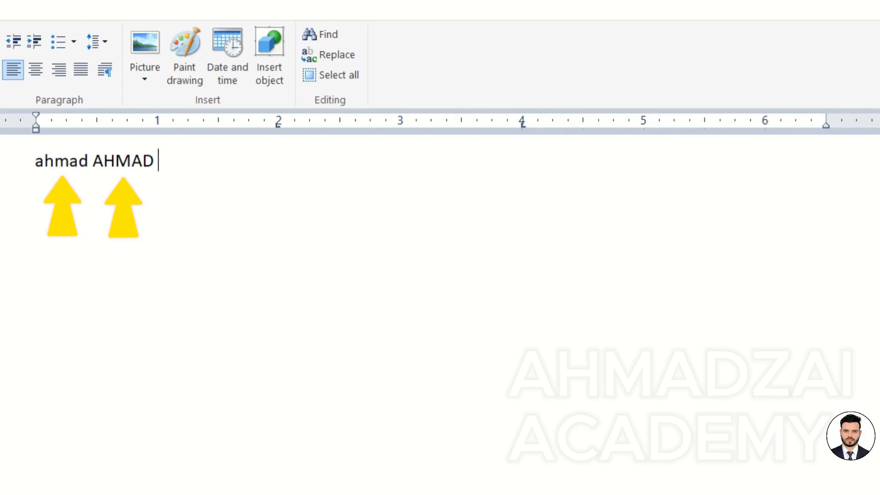
type("Ahmad")
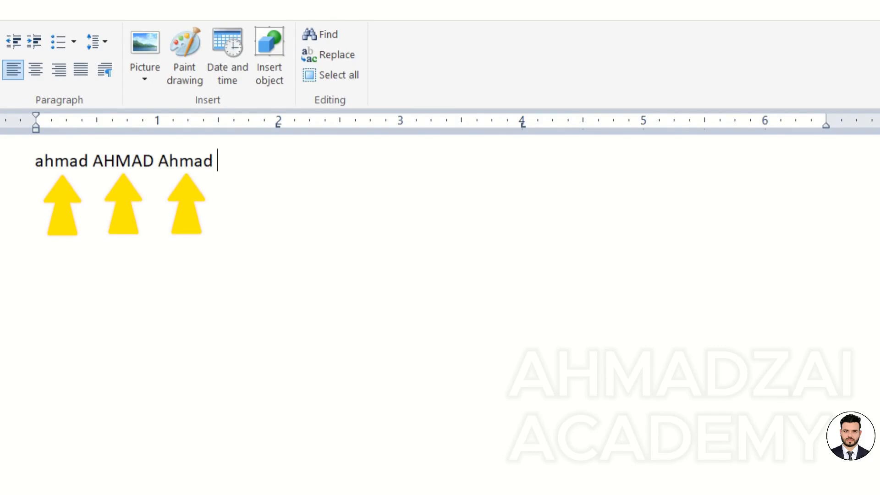
type(" aHMAD")
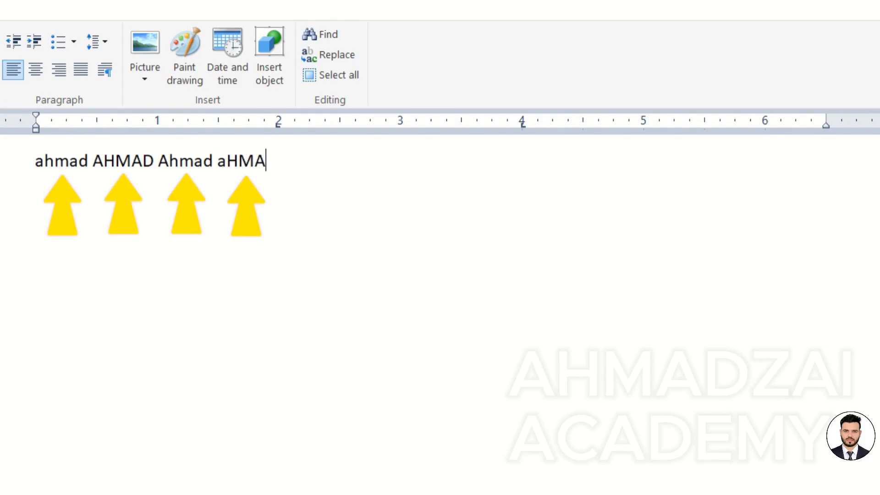
key("ctrl+a")
key("ctrl+c")
key("ctrl+v")
key("ctrl+v")
key("ctrl+v")
key("ctrl+v")
key("ctrl+z")
key("ctrl+z")
key("ctrl+z")
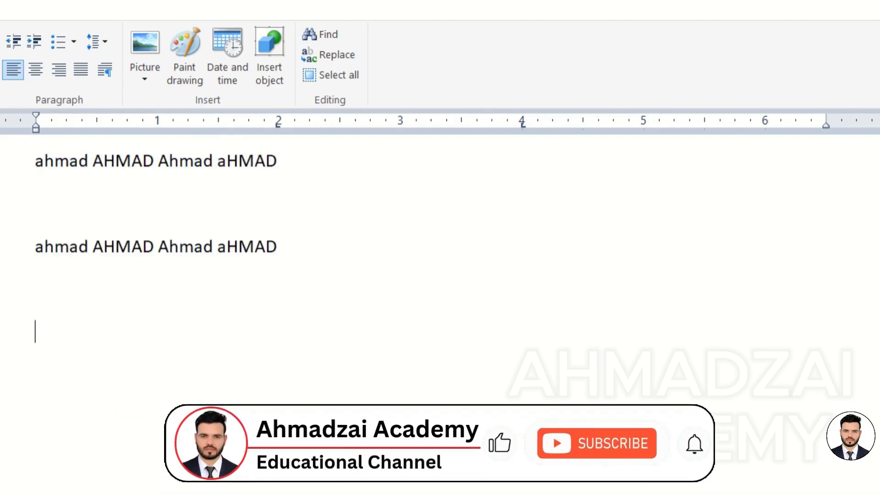
key("Left")
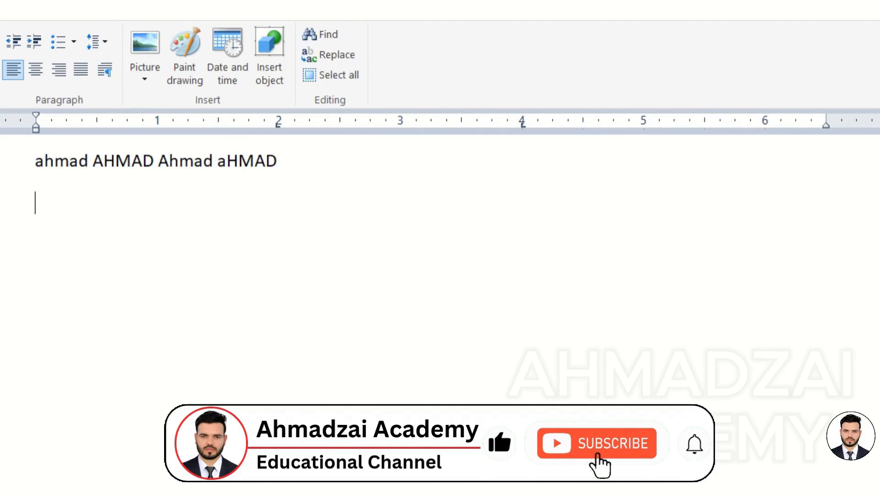
Remove the extra blank line and paste the copied line repeatedly to make eight rows of the sample names.
key("BackSpace")
key("ctrl+a")
key("ctrl+v")
key("ctrl+v")
key("ctrl+v")
key("ctrl+v")
key("ctrl+v")
key("ctrl+v")
key("ctrl+v")
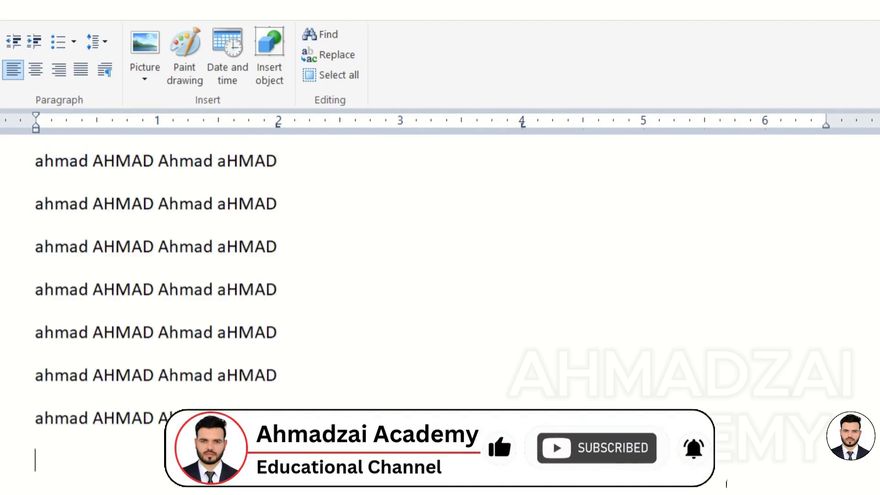
key("ctrl+v")
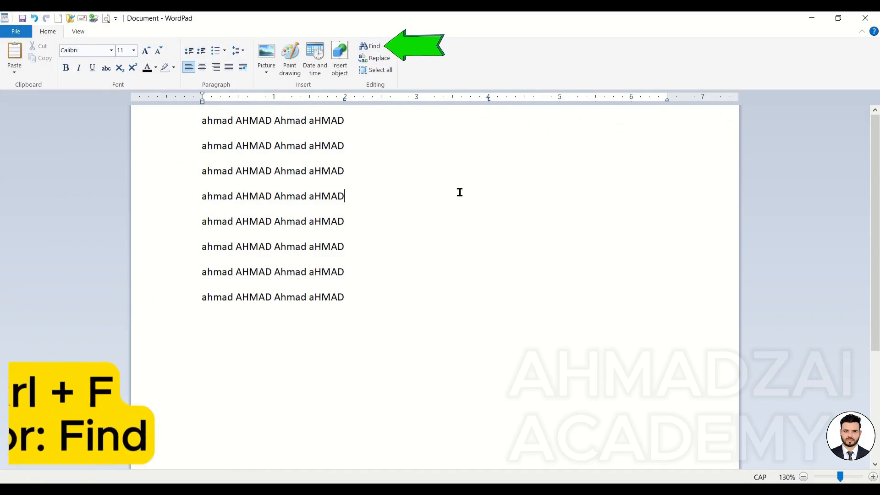
Open the Find dialog and move it beside the text so the rows stay uncovered.
key("ctrl+f")
left_click(242, 217)
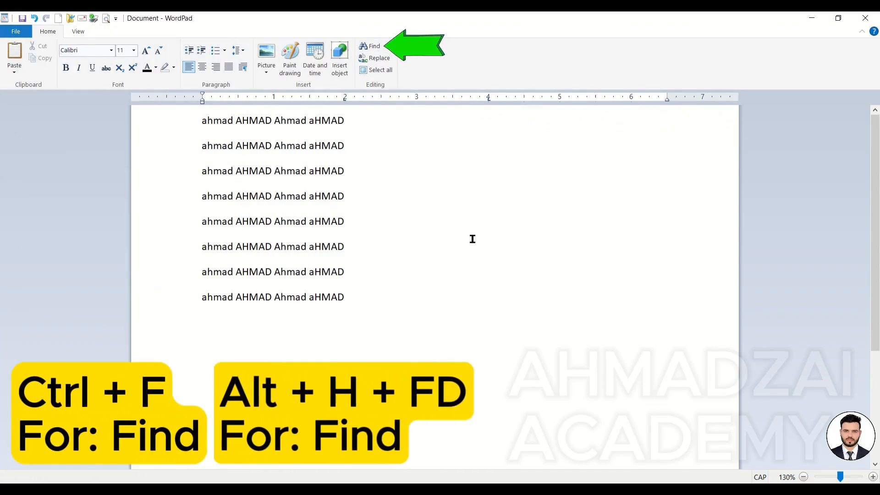
key("alt+h")
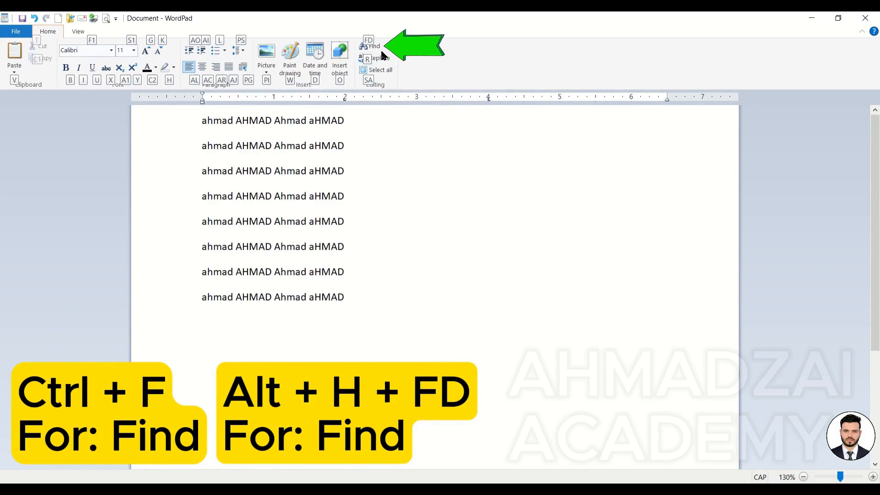
key("f")
key("d")
left_click_drag(216, 182, 656, 144)
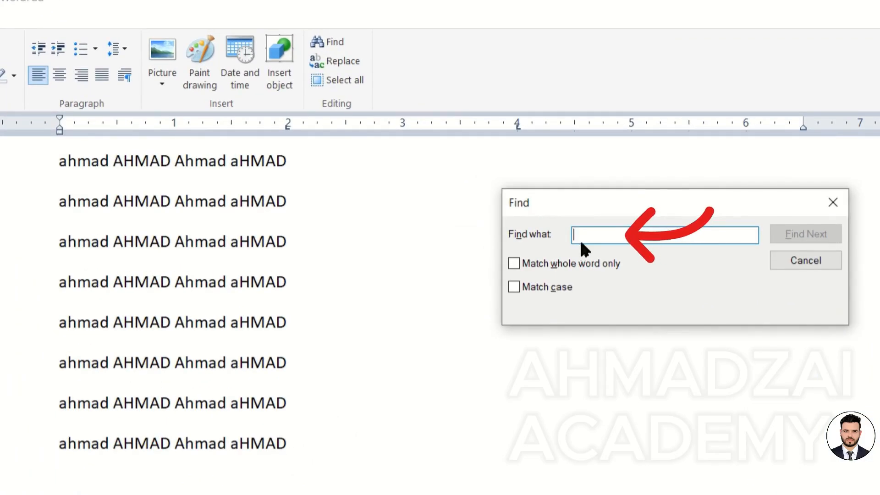
Search the document for "A" with no match options and go through the successive matches.
type("A")
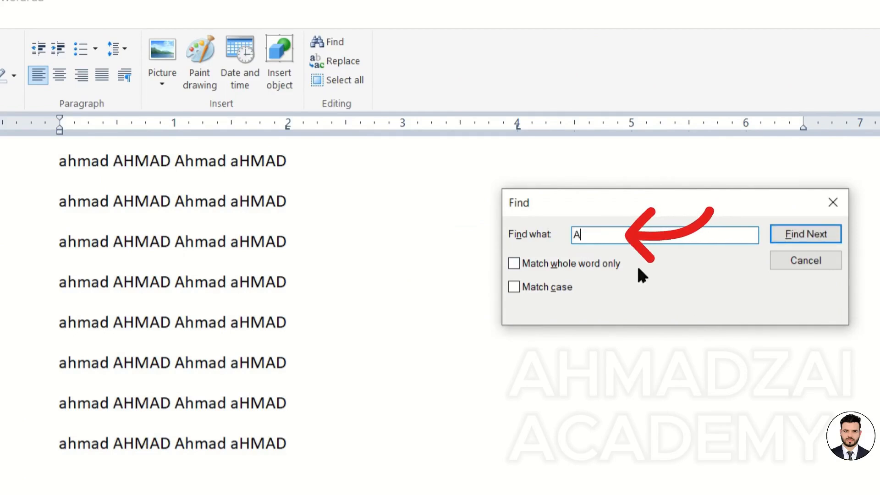
left_click(784, 235)
left_click(785, 234)
left_click(784, 235)
left_click(784, 235)
left_click(784, 234)
left_click(784, 234)
left_click(784, 235)
left_click(784, 234)
left_click(784, 235)
left_click(784, 235)
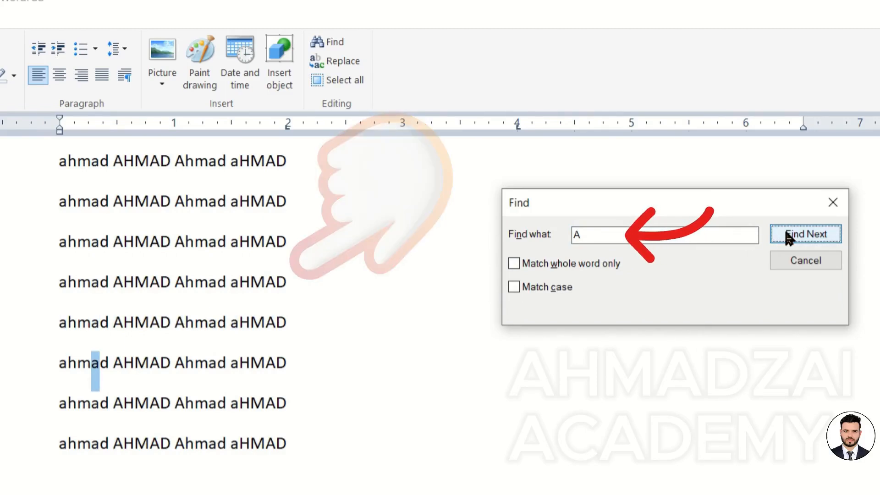
left_click(784, 234)
left_click(785, 233)
left_click(785, 233)
left_click(785, 233)
left_click(785, 232)
left_click(784, 233)
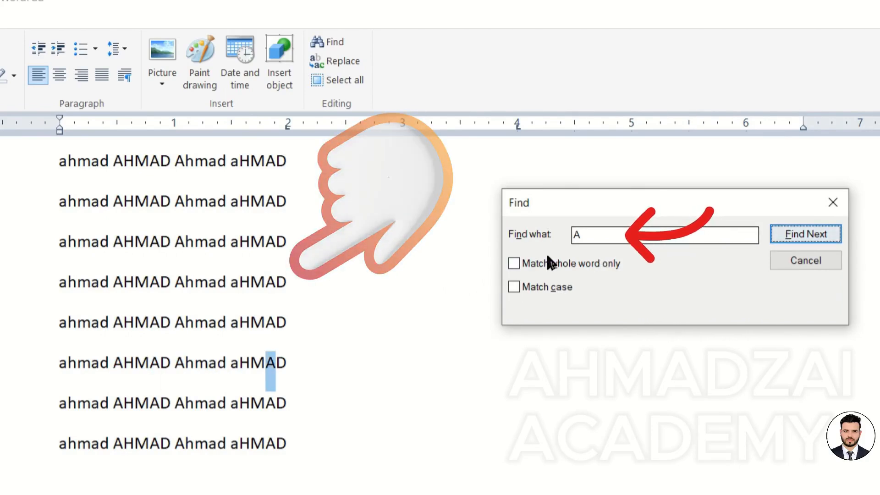
Search for the sample name in uppercase with no match options and go through the successive matches.
left_click_drag(593, 235, 513, 238)
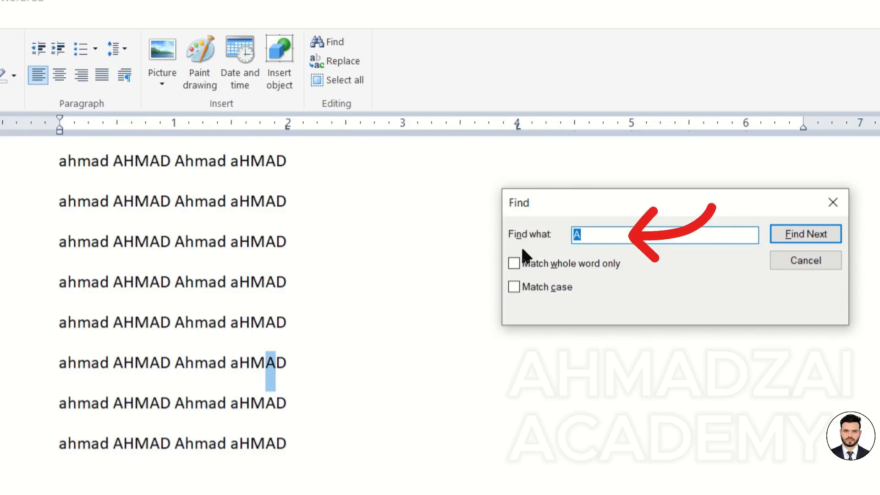
type("AHMAD")
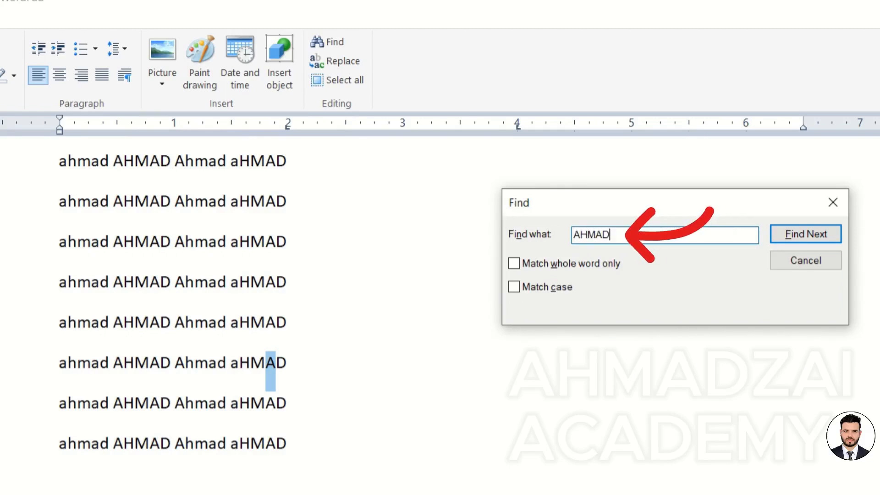
left_click(786, 235)
left_click(787, 237)
left_click(786, 236)
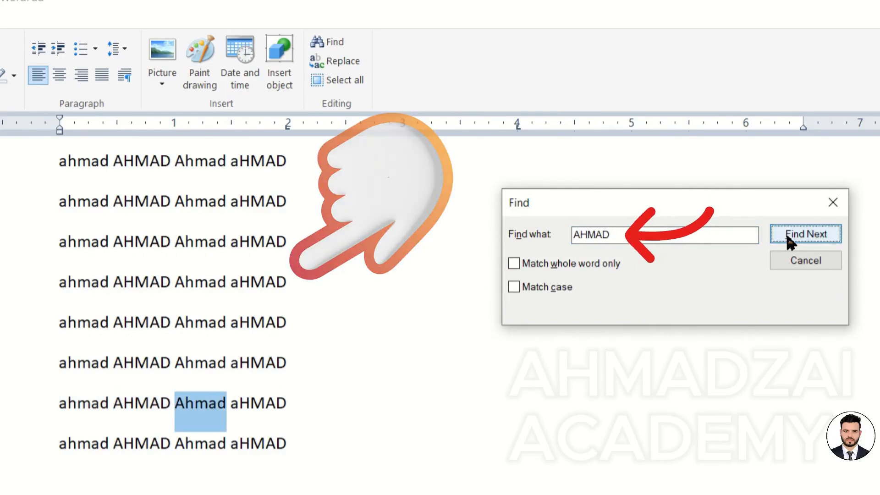
left_click(787, 237)
left_click(784, 232)
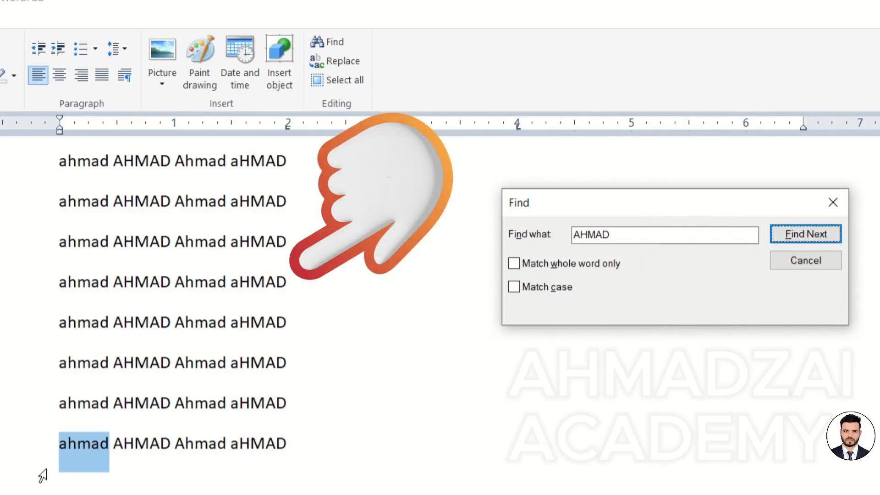
left_click(792, 233)
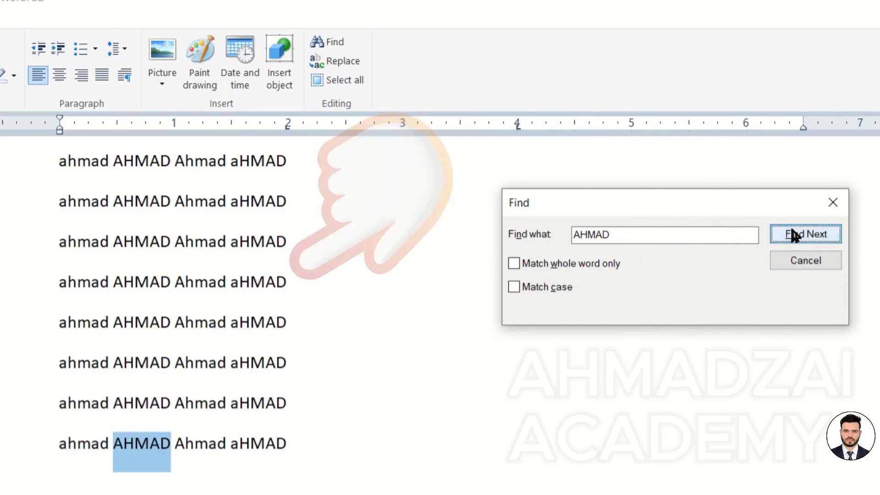
left_click(791, 232)
left_click(791, 233)
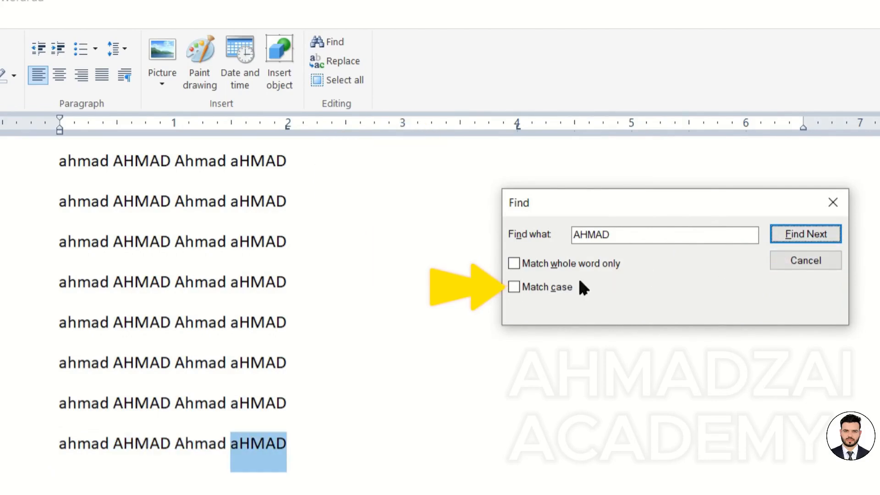
Enable Match case and go through the successive matches of the uppercase sample name.
left_click(563, 289)
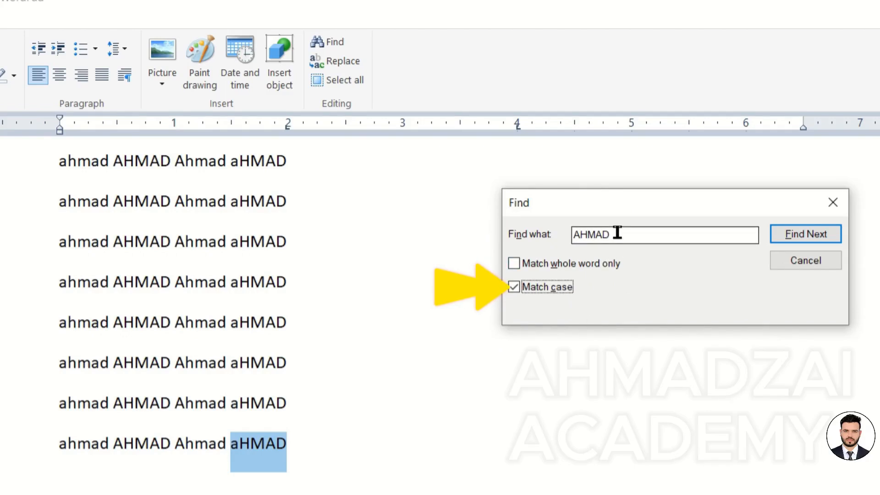
left_click(814, 235)
left_click(814, 236)
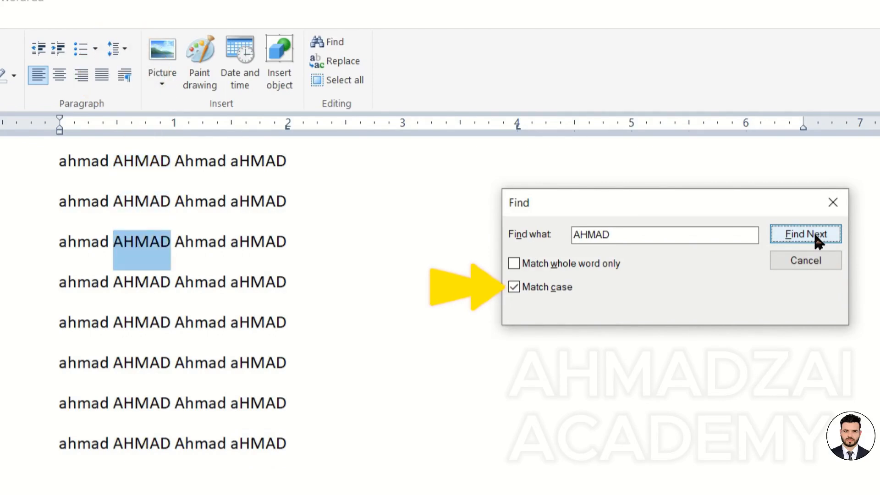
left_click(815, 235)
left_click(815, 235)
left_click(782, 303)
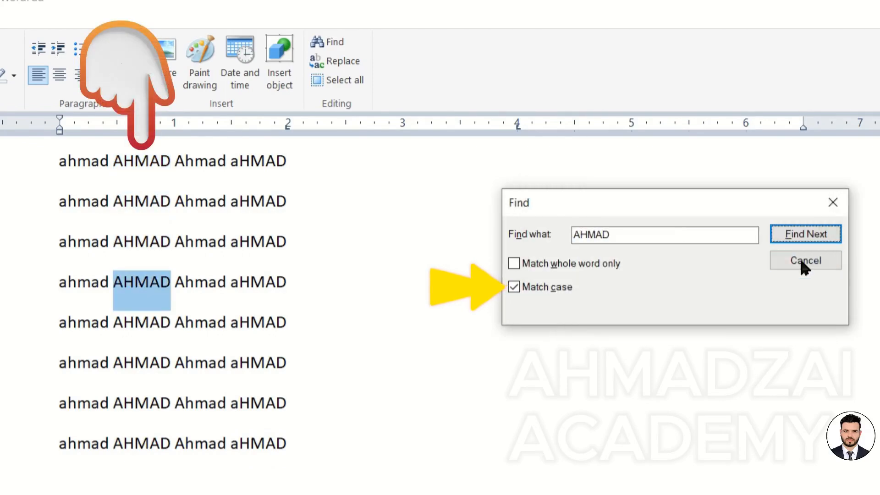
left_click(811, 233)
left_click(811, 234)
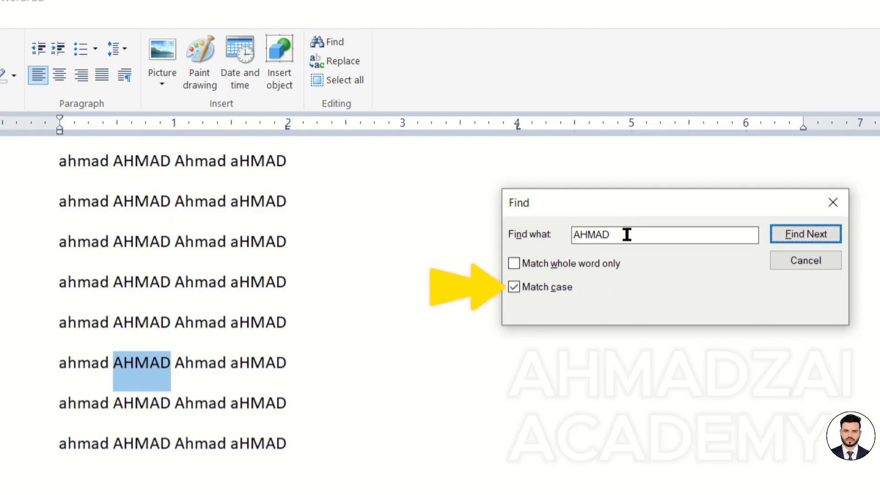
Search for the sample name in all lowercase with Match case on and go through the successive matches.
left_click_drag(626, 234, 443, 214)
type("ahma")
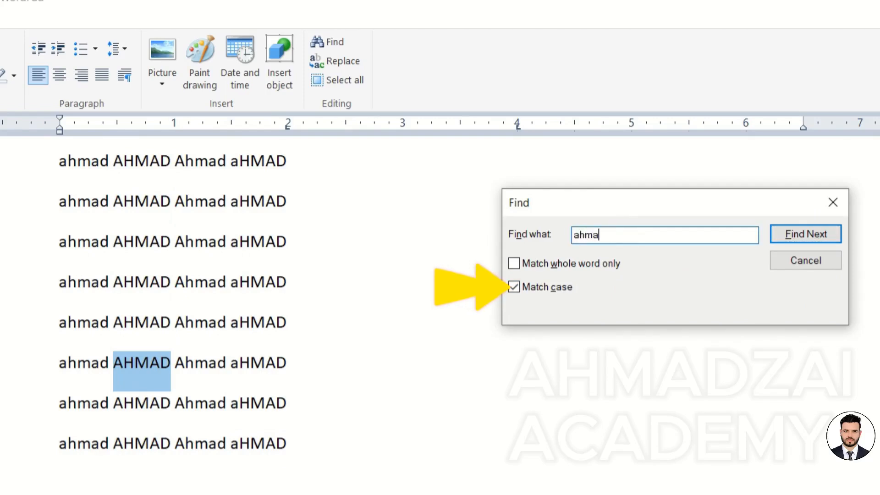
left_click(813, 231)
left_click(813, 231)
left_click(813, 231)
left_click(813, 231)
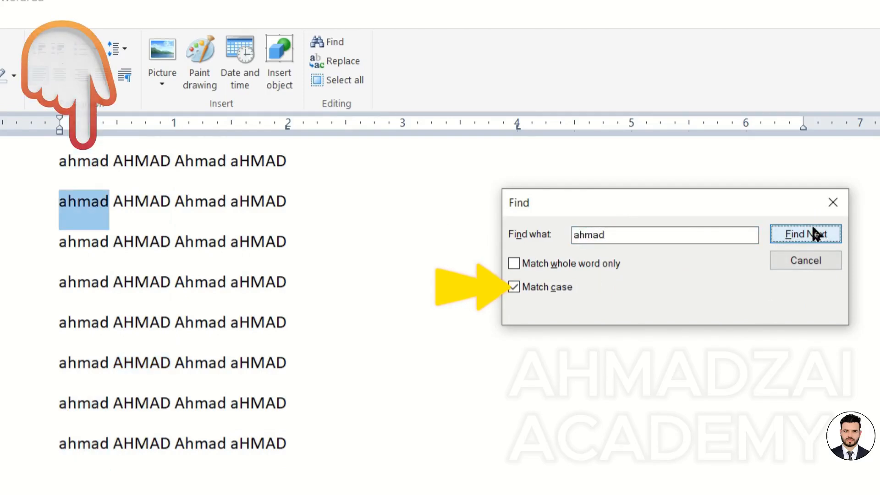
left_click(813, 232)
left_click(812, 229)
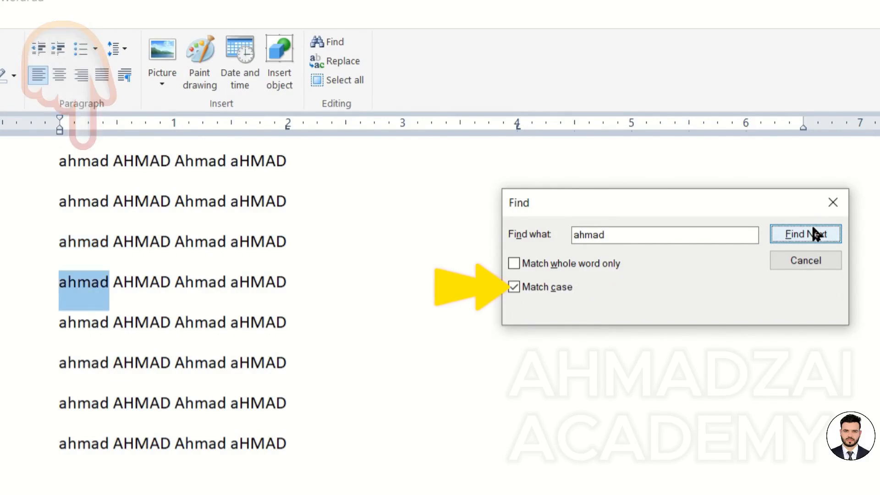
left_click(812, 229)
left_click(779, 309)
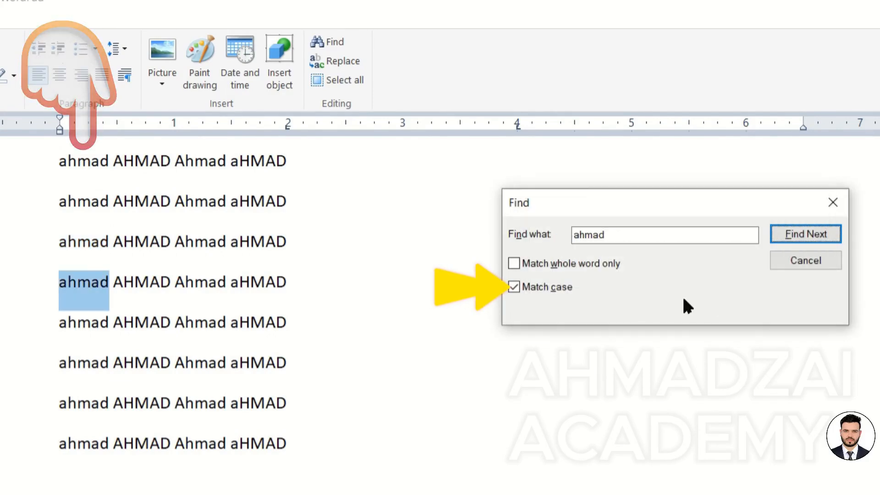
Search for the sample name with only its first letter capitalized, keeping Match case on.
double_click(617, 236)
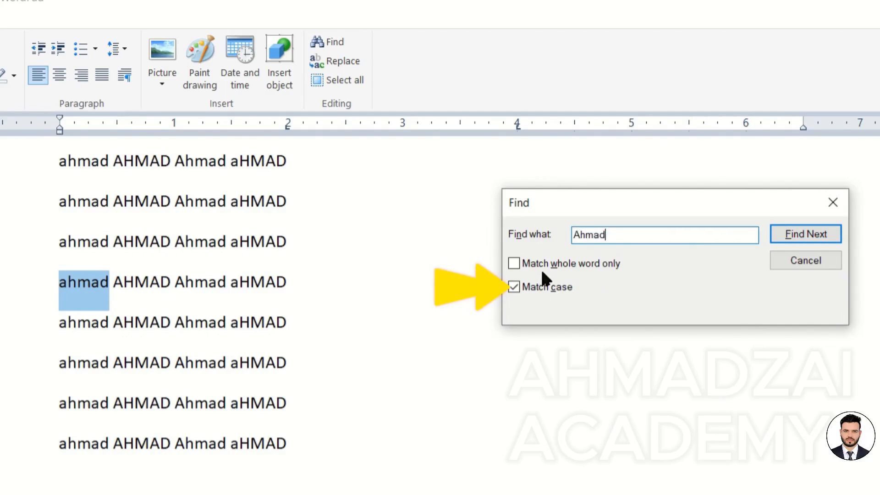
left_click(784, 230)
left_click(786, 232)
left_click(786, 232)
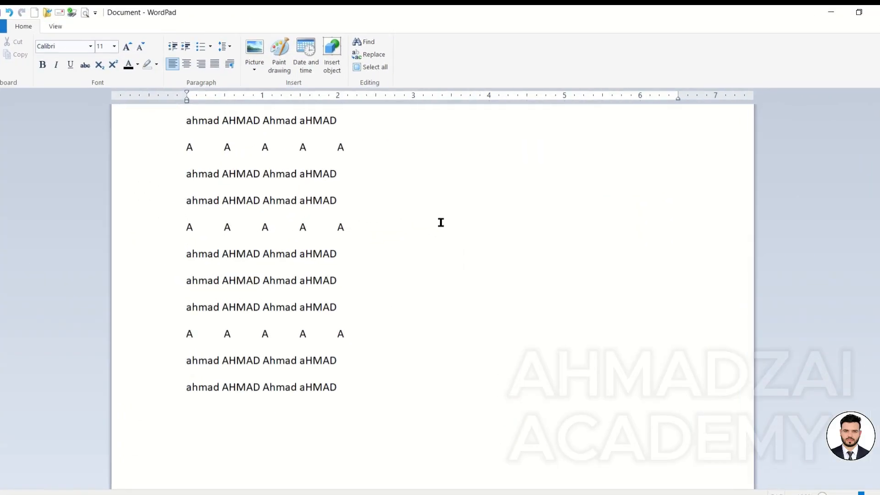
Reopen the Find dialog beside the text, set the search text to "A" and turn off Match case.
left_click(339, 64)
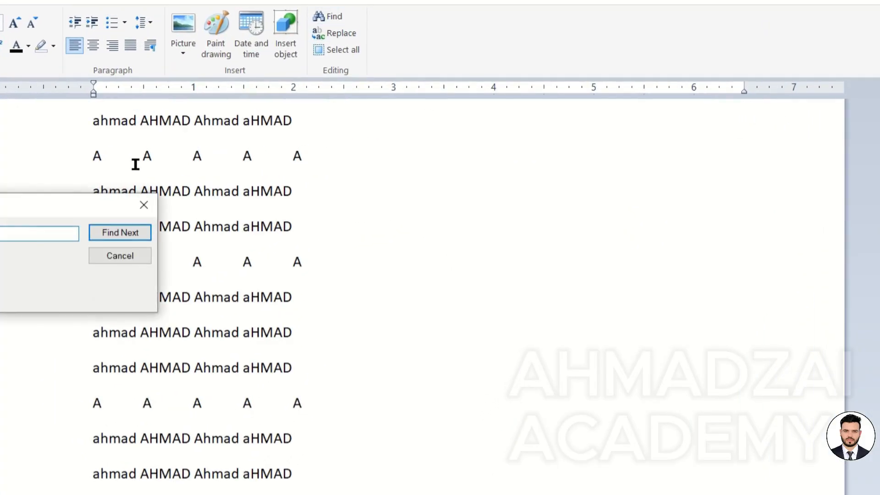
left_click_drag(67, 209, 717, 86)
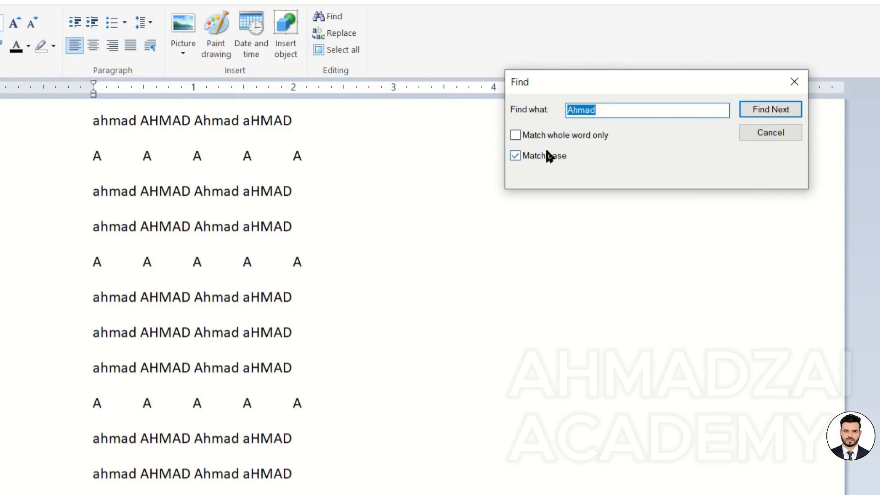
double_click(598, 114)
type("A")
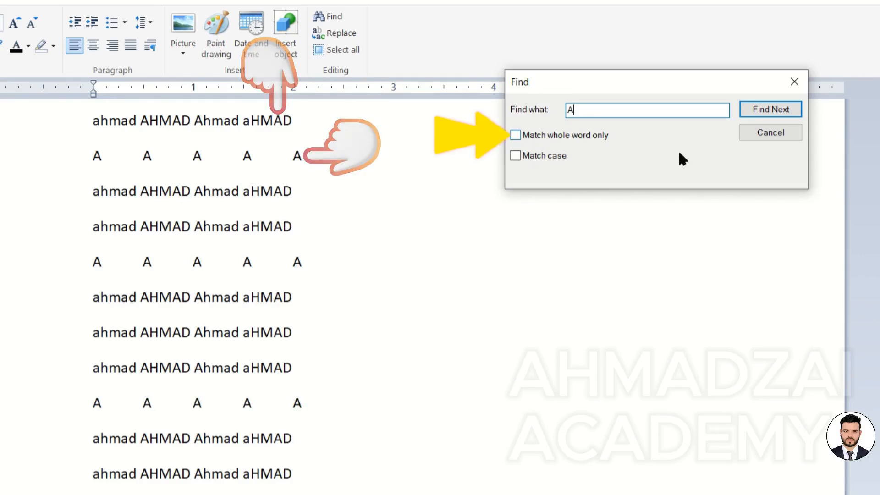
Go through the successive matches of "A" with Match whole word only off, covering both names and standalone letters.
left_click(778, 106)
left_click(778, 106)
left_click(778, 106)
left_click(778, 105)
left_click(777, 106)
left_click(778, 106)
left_click(778, 109)
left_click(778, 109)
left_click(778, 109)
left_click(778, 109)
left_click(778, 109)
left_click(778, 109)
left_click(778, 109)
left_click(778, 109)
left_click(778, 109)
left_click(778, 109)
left_click(778, 109)
left_click(778, 109)
left_click(778, 109)
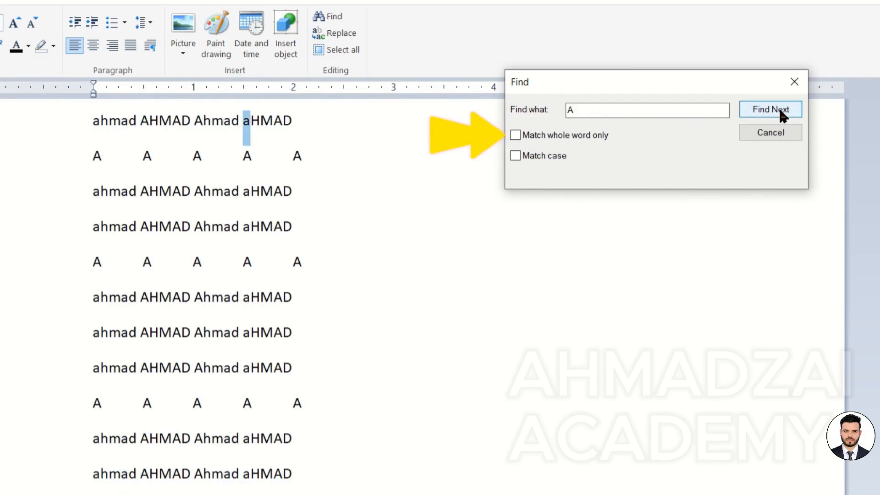
left_click(780, 111)
left_click(779, 111)
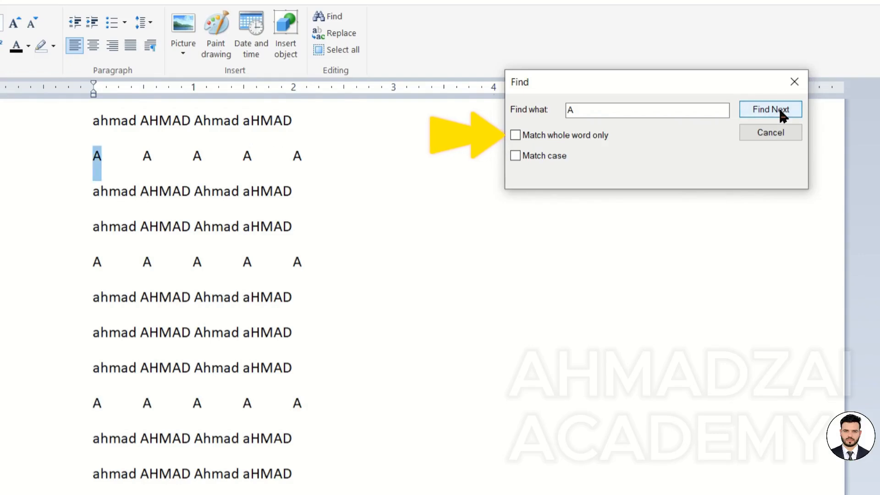
left_click(782, 116)
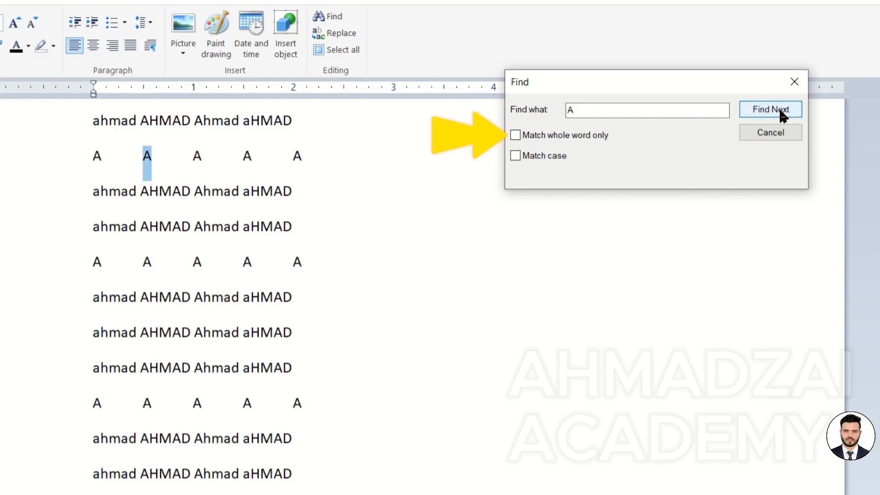
Continue the plain search for "A" past the first row of standalone letters into the name line below it.
left_click(782, 116)
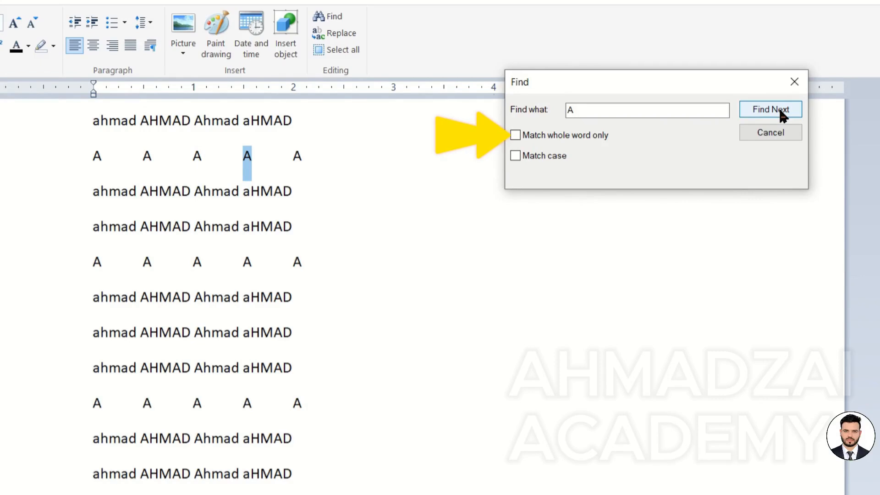
left_click(782, 115)
left_click(780, 111)
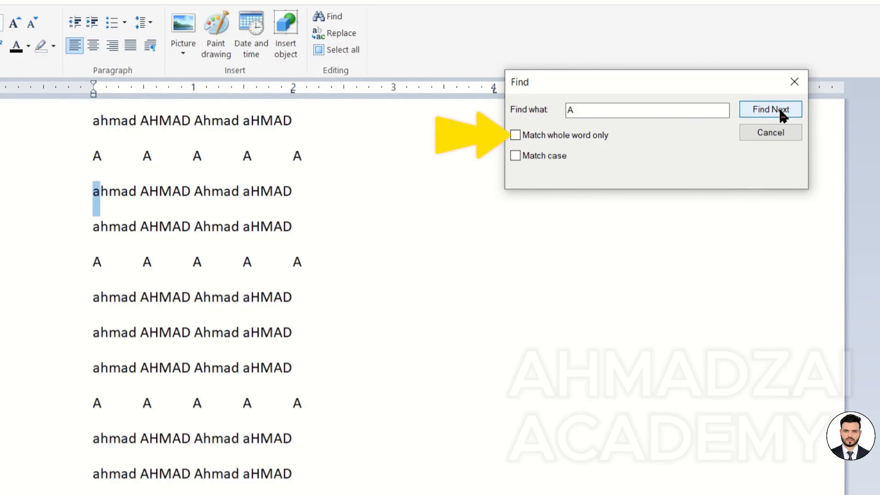
Turn on Match whole word only and go through the standalone "A" matches to the end of the search.
left_click(572, 135)
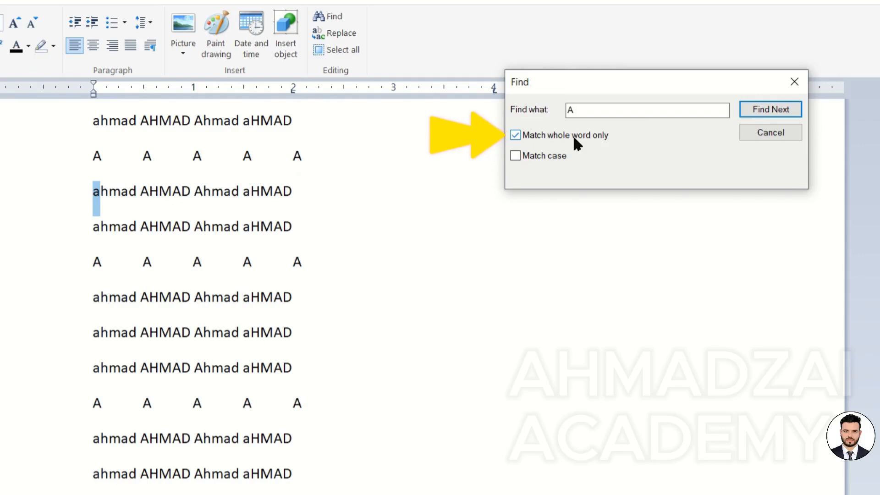
left_click(778, 108)
left_click(777, 108)
left_click(778, 108)
left_click(777, 108)
left_click(778, 108)
left_click(777, 108)
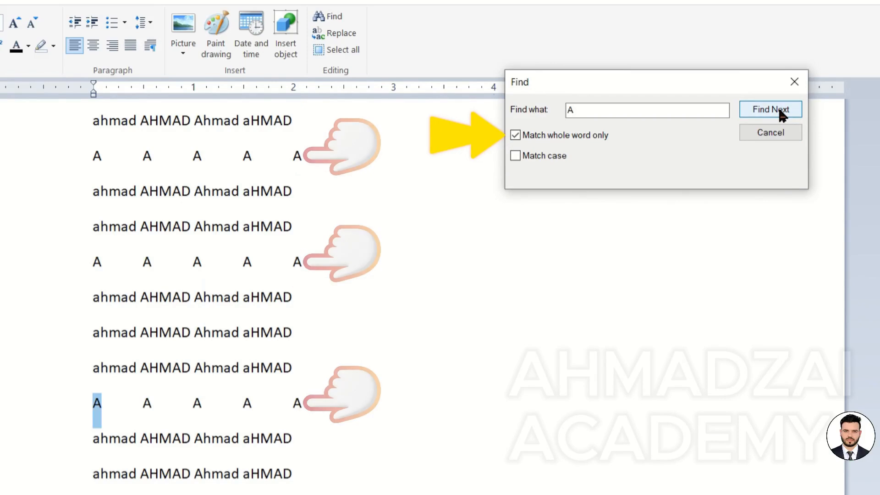
left_click(778, 108)
left_click(778, 108)
left_click(777, 108)
left_click(778, 109)
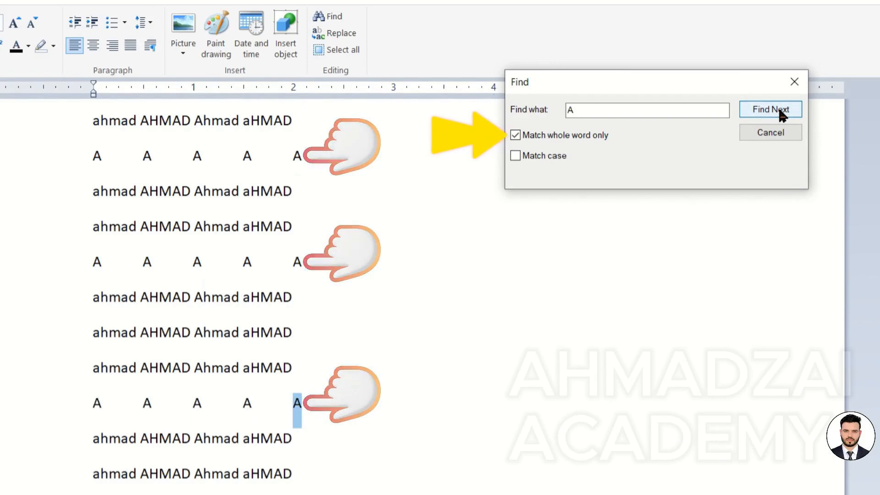
left_click(778, 108)
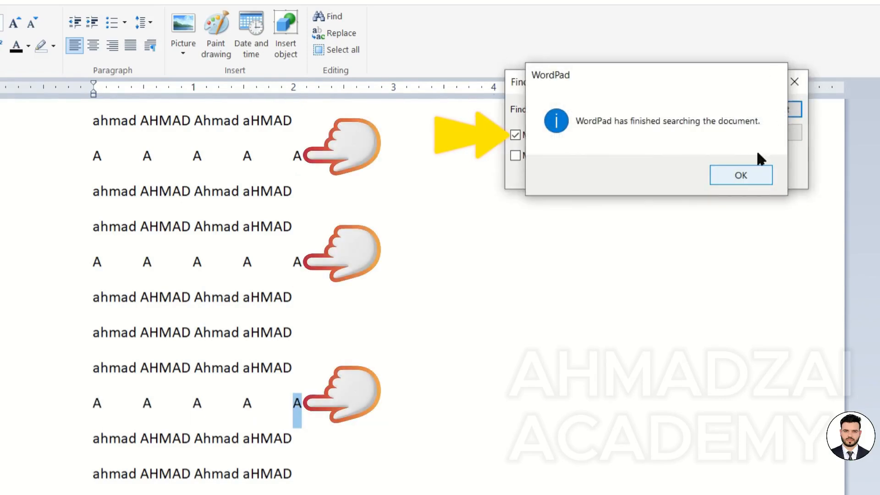
left_click(755, 173)
Repeat the whole-word search for "A" from the beginning of the text, covering the first row of standalone letters.
left_click(764, 114)
left_click(764, 114)
left_click(764, 114)
left_click(763, 114)
left_click(764, 115)
Turn off Match whole word only, go through the "A" matches inside the names of the third line, and close the Find dialog.
left_click(593, 134)
left_click(755, 110)
left_click(755, 110)
left_click(755, 110)
left_click(755, 110)
left_click(755, 109)
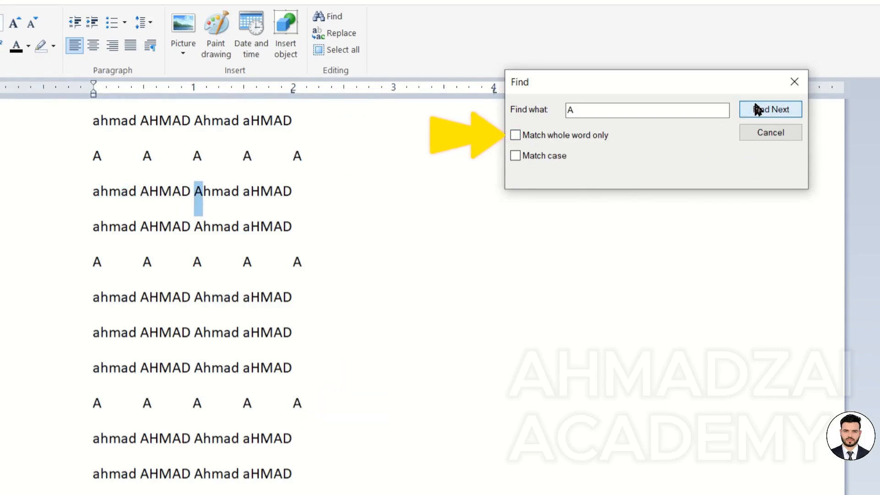
left_click(756, 111)
left_click(766, 136)
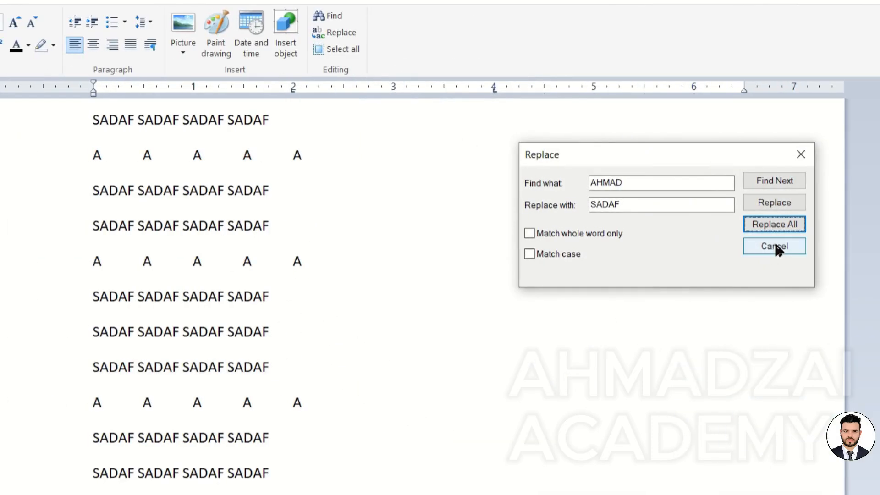
Close the Replace dialog and open the Find dialog beside the text with "A" as the search text.
left_click(777, 248)
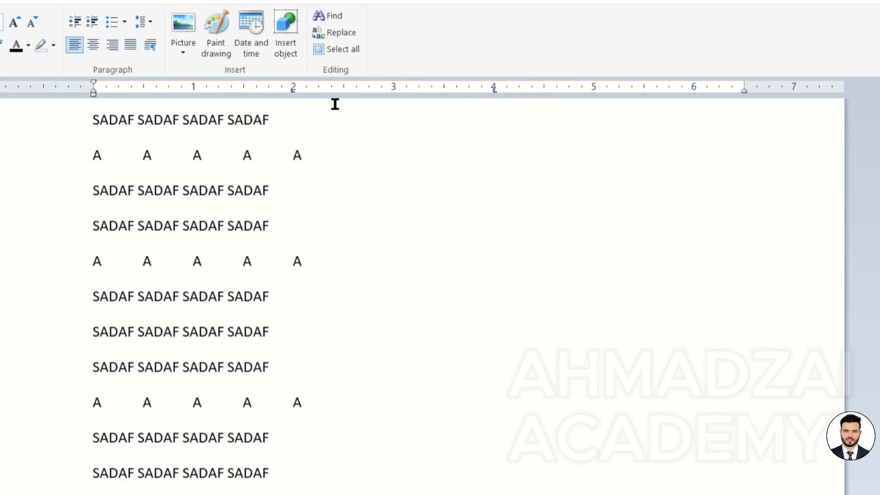
left_click(338, 23)
left_click_drag(73, 207, 669, 145)
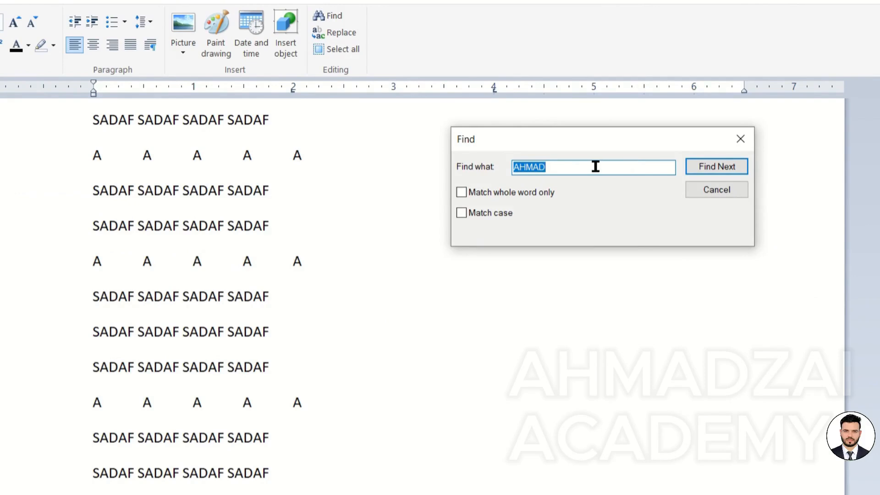
left_click_drag(595, 167, 462, 160)
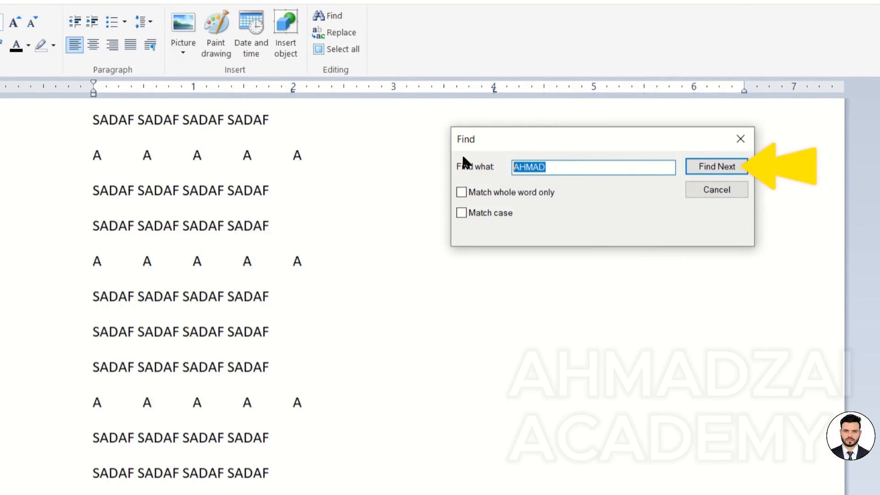
type("A")
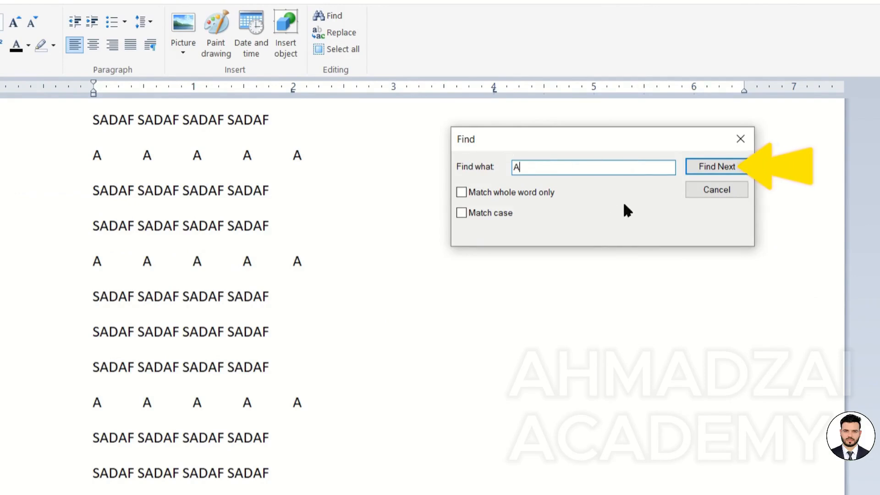
Go through the successive matches of "A" down to the last line with both match options off, and close the Find dialog.
left_click(710, 167)
left_click(711, 169)
left_click(709, 163)
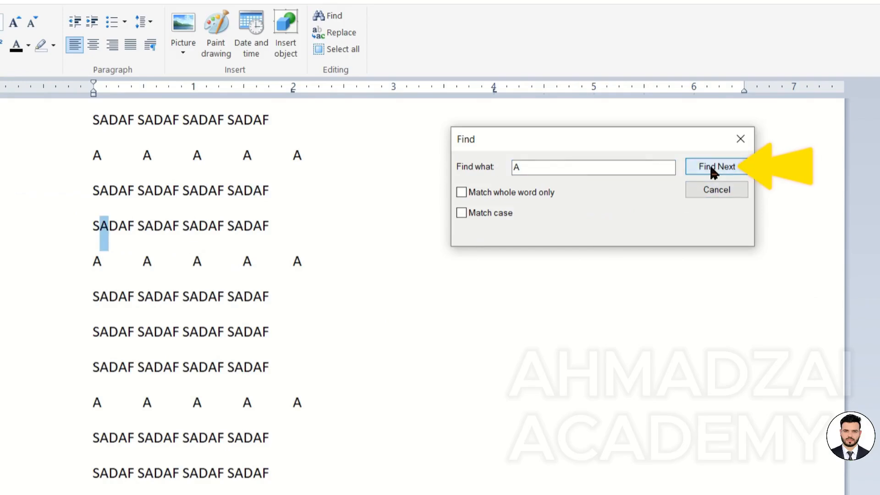
left_click(709, 163)
key("f")
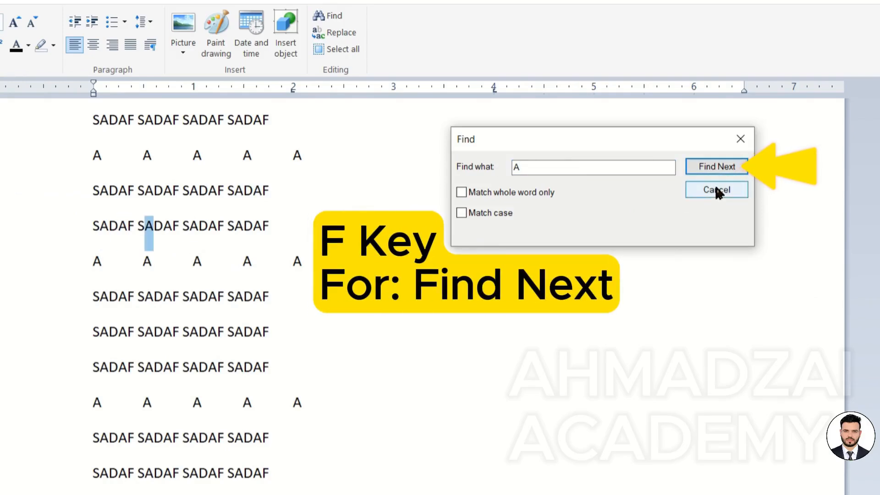
key("f")
key("f")
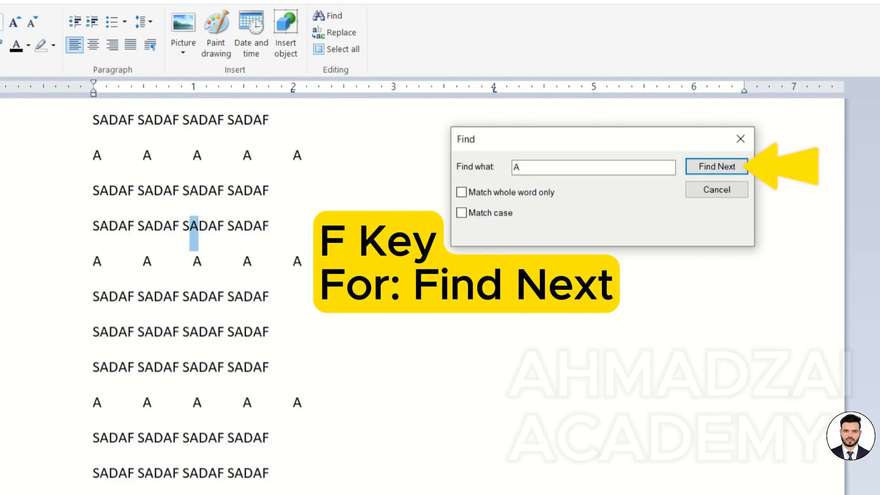
key("f")
key("f")
key("f")
key("f")
key("f")
key("f")
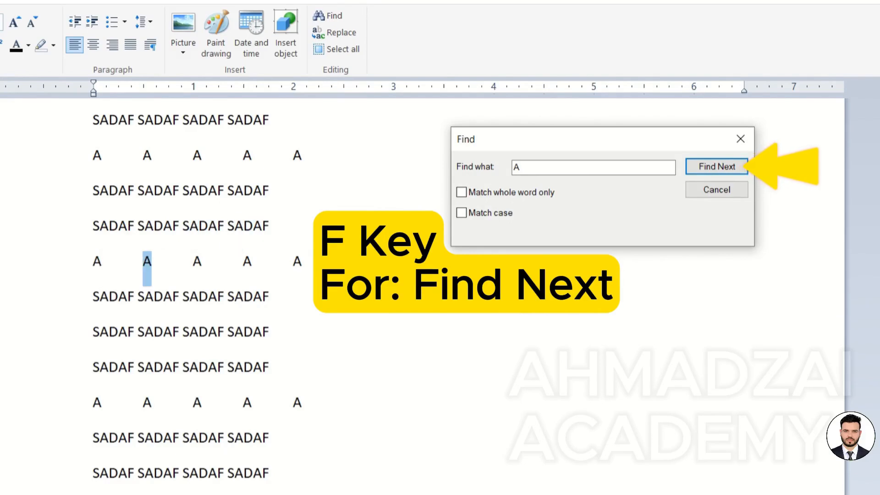
key("f")
key("f")
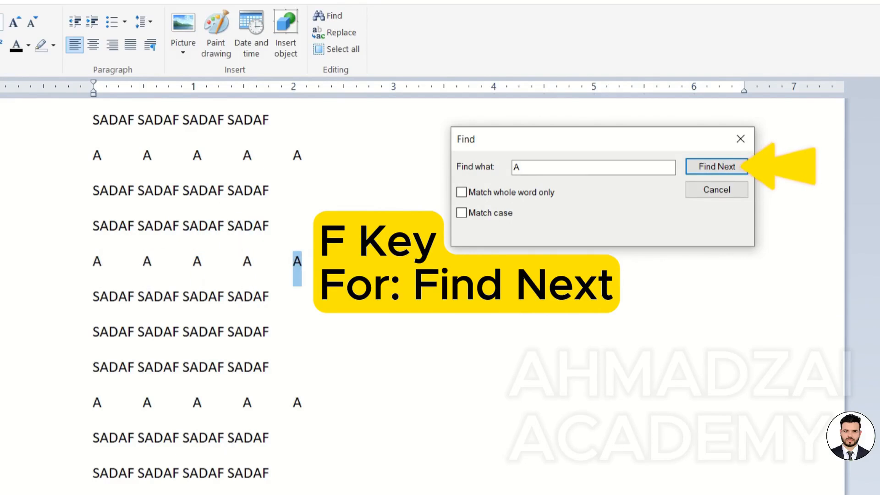
key("f")
key("f")
key("f")
key("f")
key("f")
key("f")
key("f")
key("f")
key("f")
key("f")
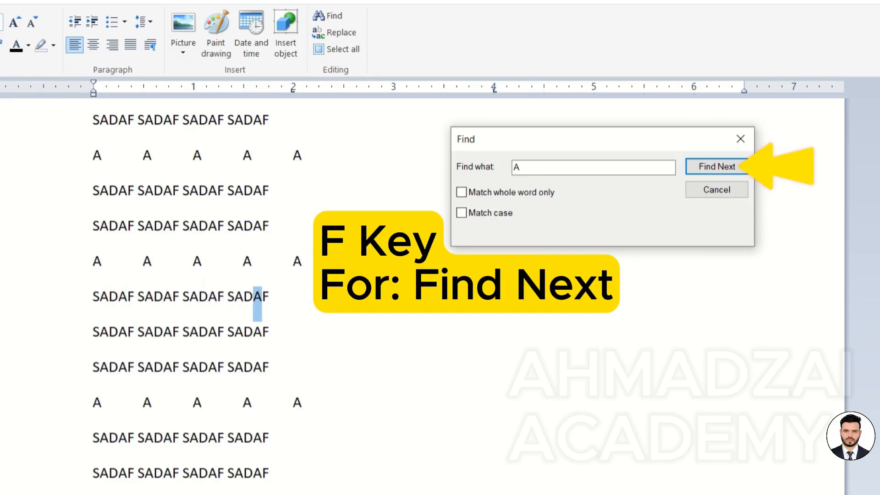
key("f")
key("f")
key("f")
key("f")
key("f")
key("f")
key("f")
key("f")
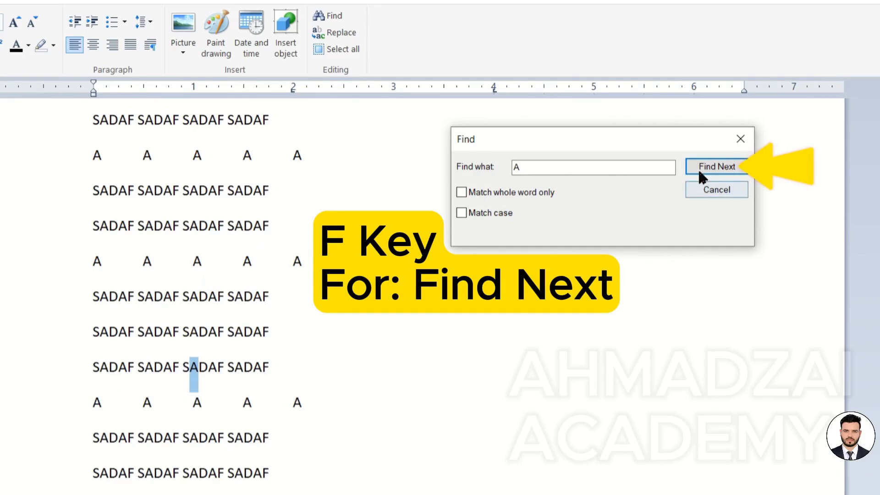
key("f")
key("f")
key("f")
key("f")
key("f")
key("f")
key("f")
key("f")
key("f")
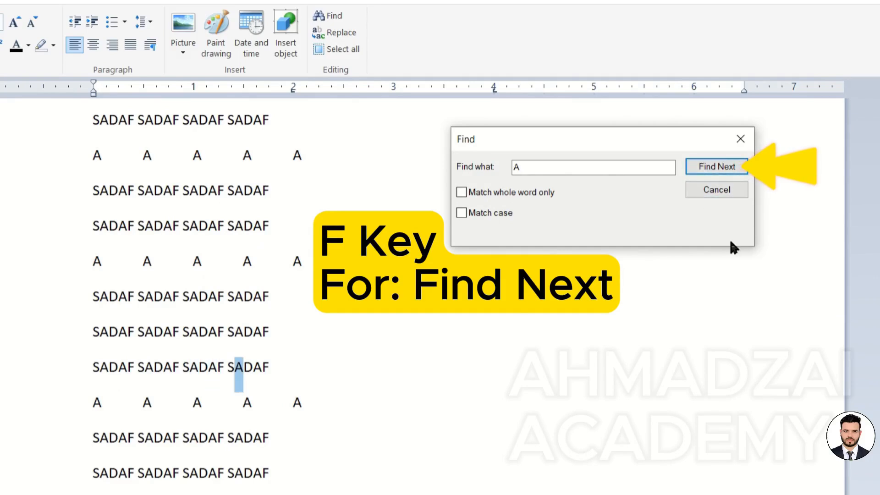
key("f")
key("f")
key("f")
key("f")
key("f")
key("f")
key("f")
key("f")
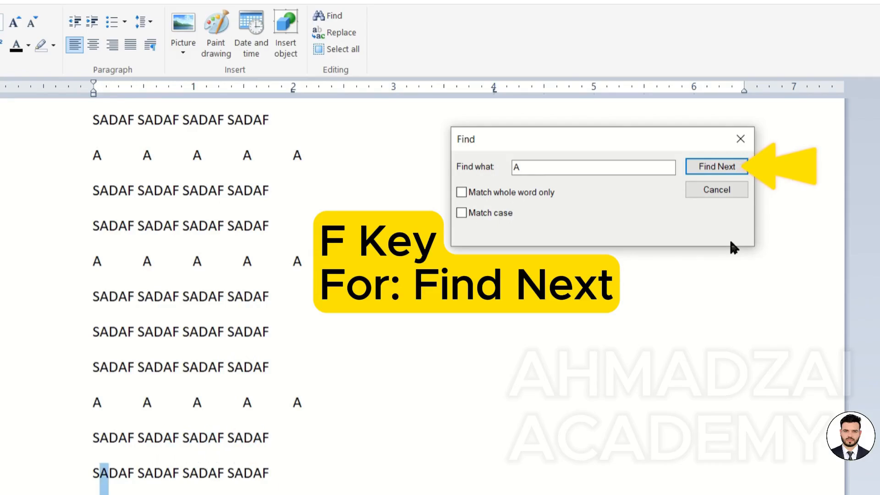
left_click(740, 138)
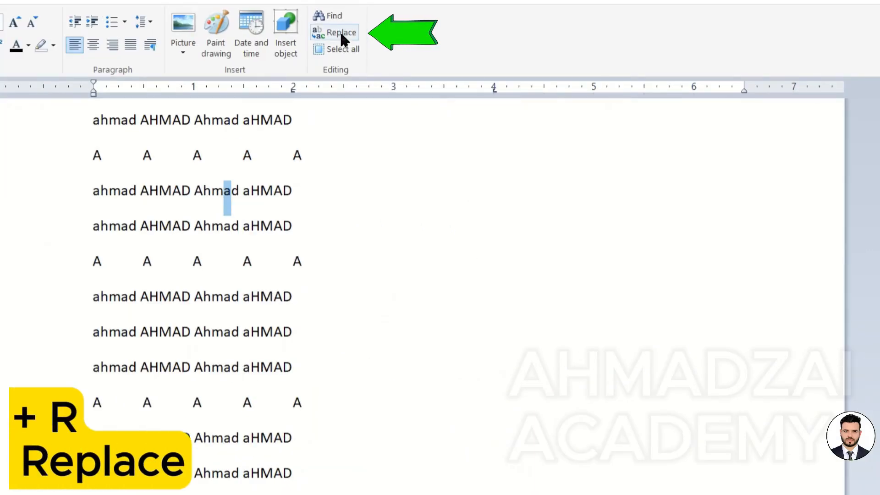
Open the Replace dialog beside the text, entering the sample name in capitals as search text and the second sample name as replacement.
left_click(340, 34)
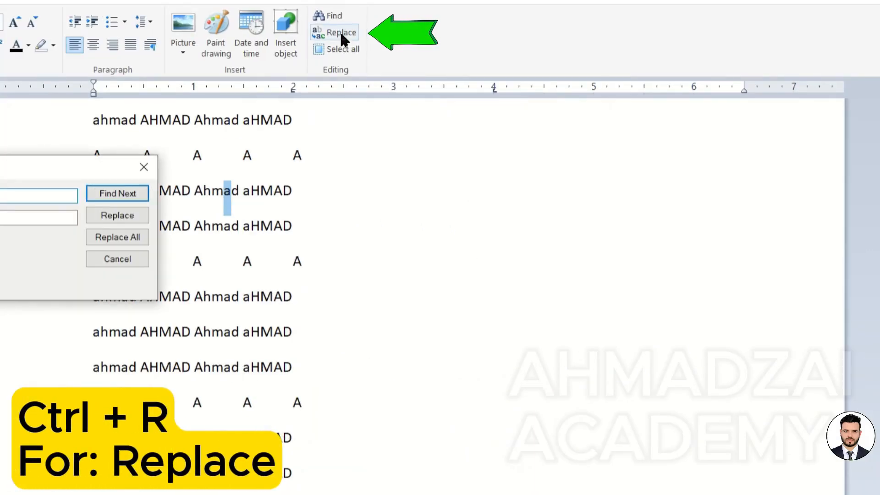
left_click_drag(18, 171, 679, 151)
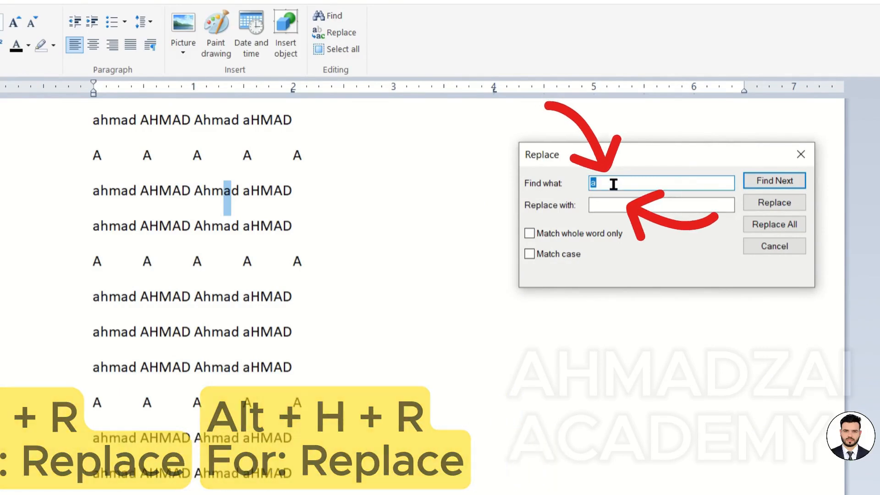
type("AHMAD")
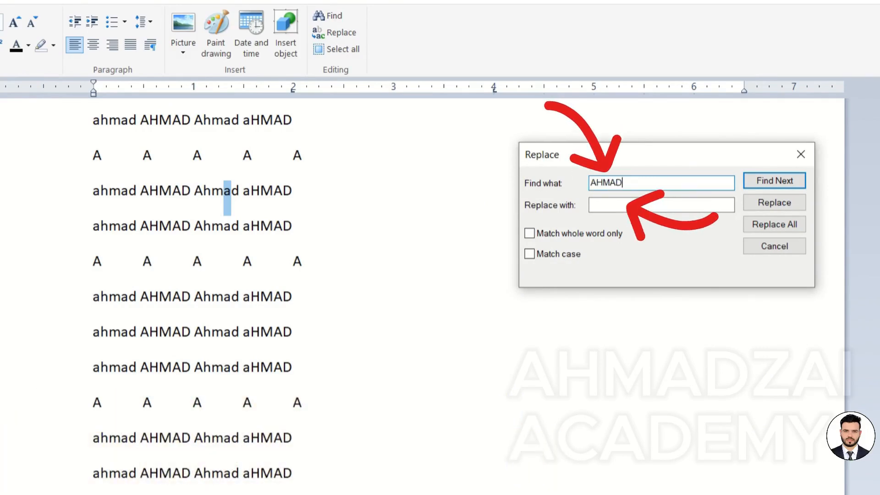
type("SADAF")
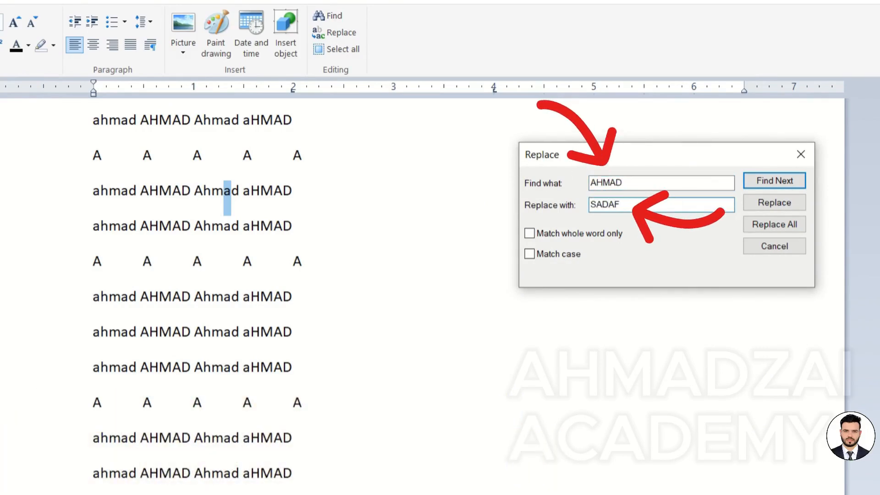
Replace the sample name one match at a time, from the end of the third line through the fourth line.
left_click(778, 203)
left_click(778, 203)
left_click(779, 202)
left_click(779, 203)
left_click(779, 203)
left_click(779, 203)
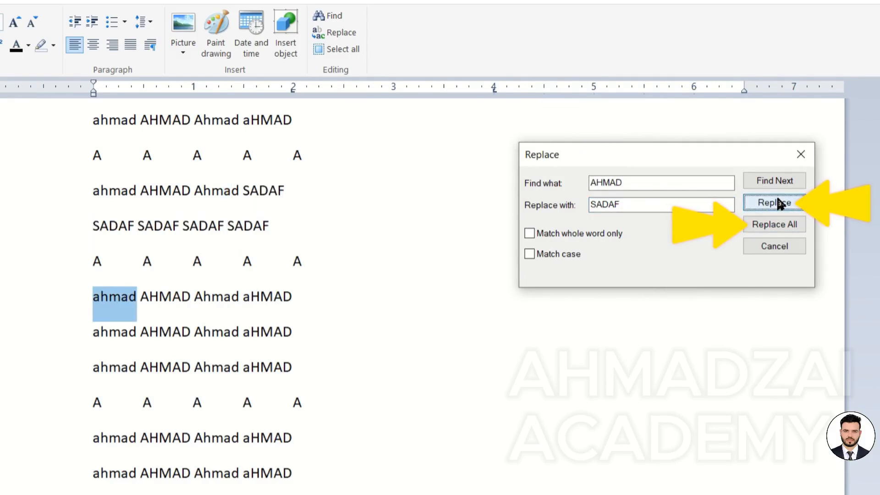
Replace all remaining occurrences of the sample name at once and close the Replace dialog.
left_click(785, 225)
left_click(765, 255)
left_click(774, 246)
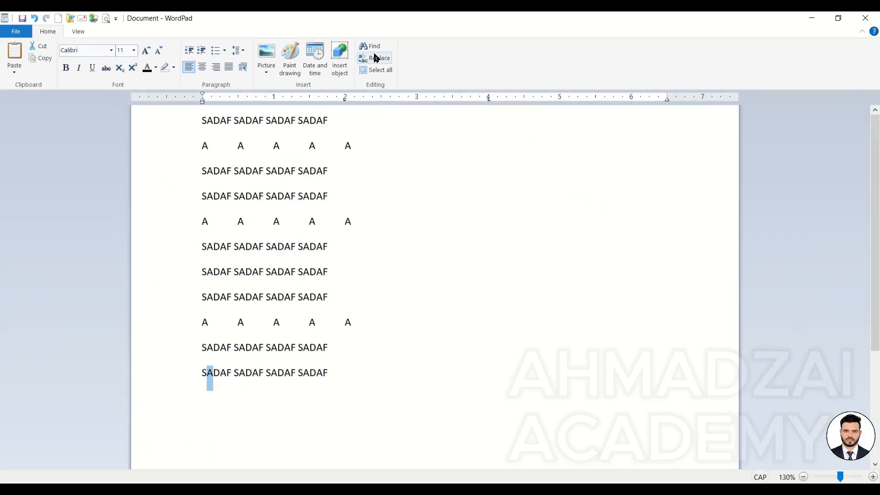
Reopen the Replace dialog to view its Match whole word only and Match case options, and close it without replacing anything.
left_click(375, 57)
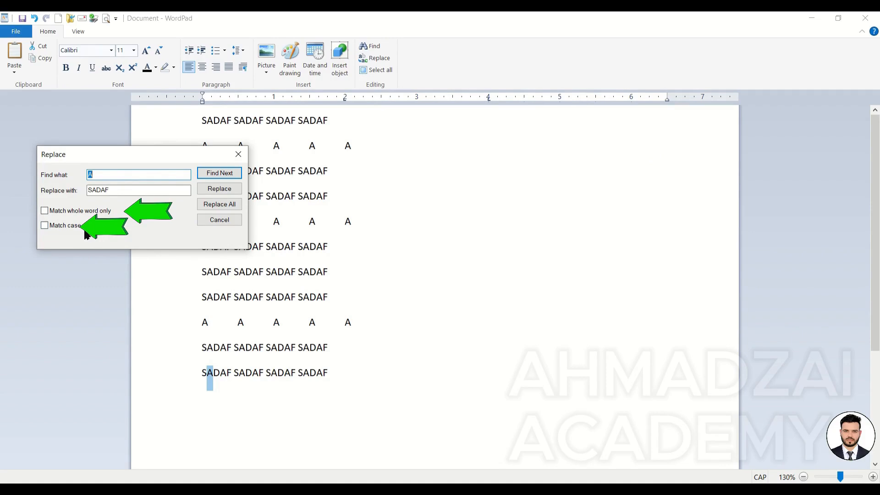
left_click(228, 223)
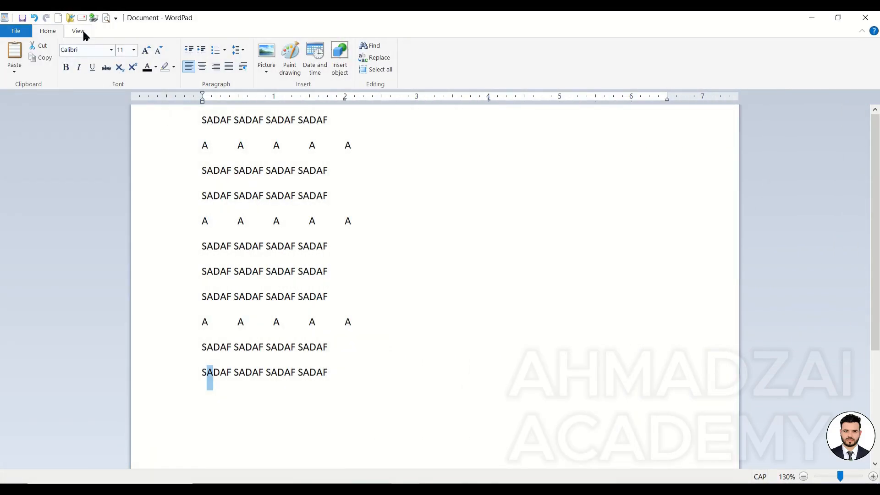
Zoom the document out to 100% and back in to 180%.
left_click(79, 32)
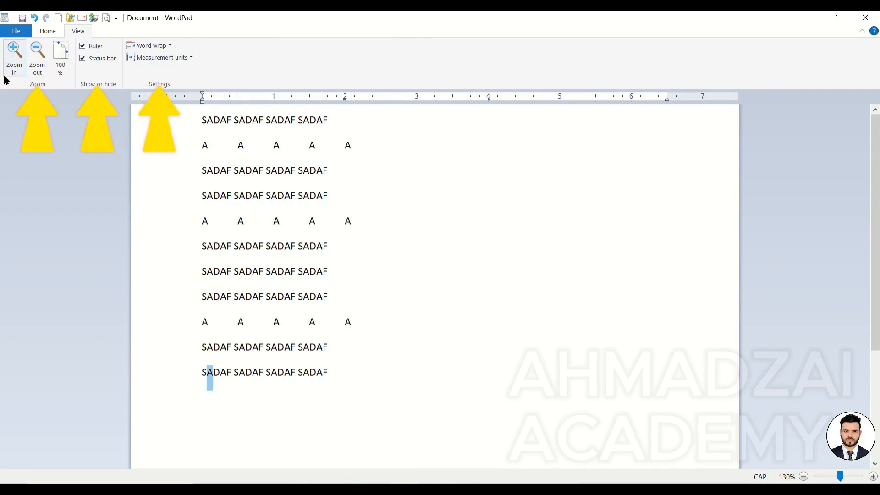
left_click(36, 61)
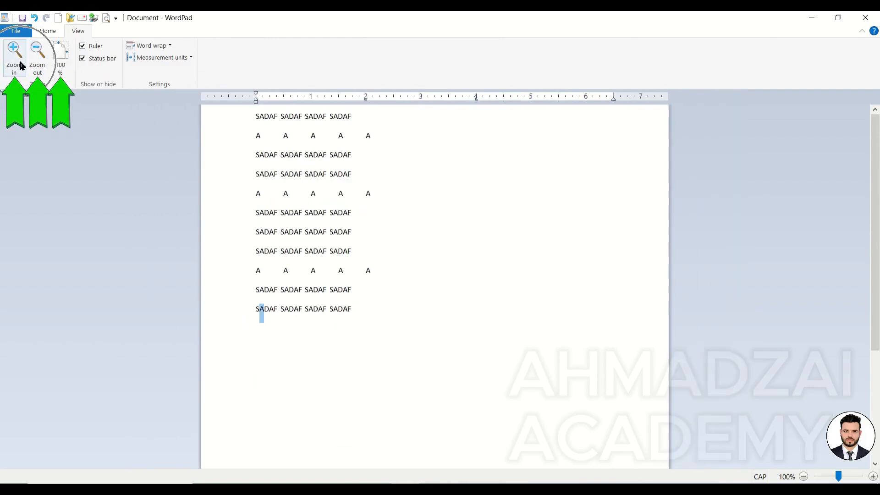
left_click(20, 61)
left_click(20, 61)
left_click(20, 61)
left_click(19, 61)
left_click(19, 61)
left_click(20, 61)
left_click(20, 60)
left_click(20, 61)
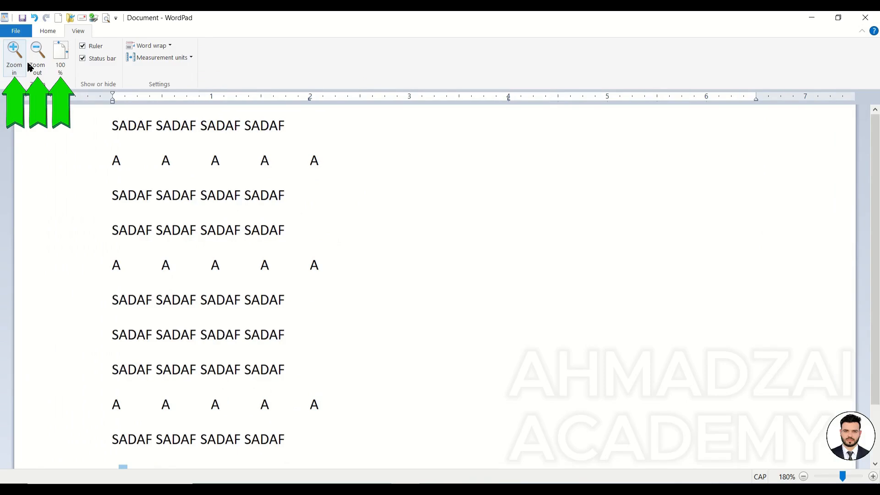
Reset the document zoom to 100% and select the fourth line of text.
left_click(60, 61)
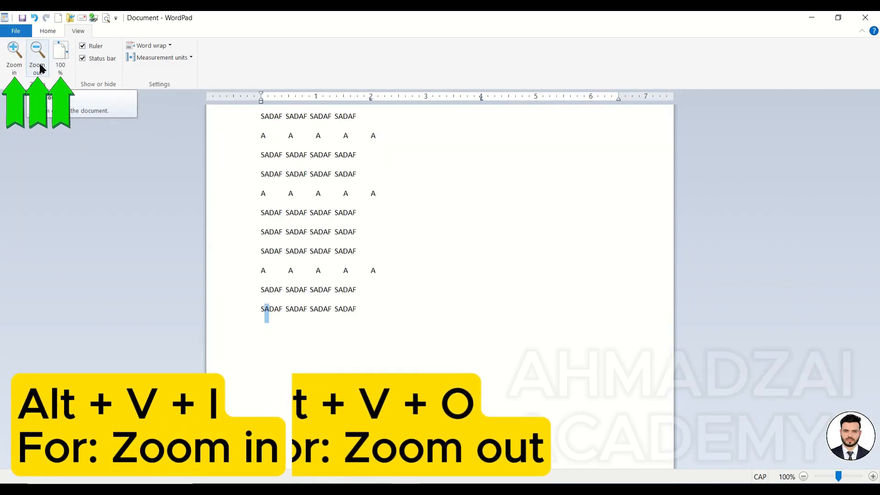
scroll(40, 68, "up", 1)
left_click(239, 174)
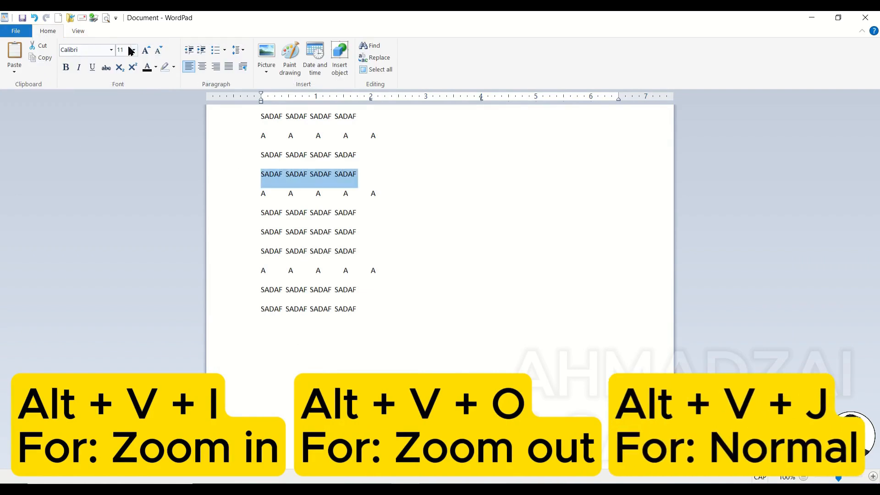
Deselect the text and zoom the document out and in repeatedly, finishing at 110%.
left_click(78, 31)
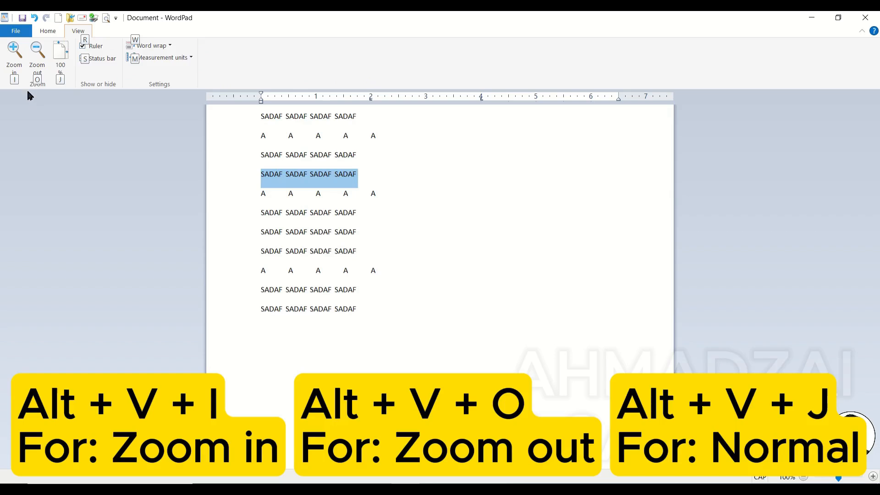
left_click(450, 177)
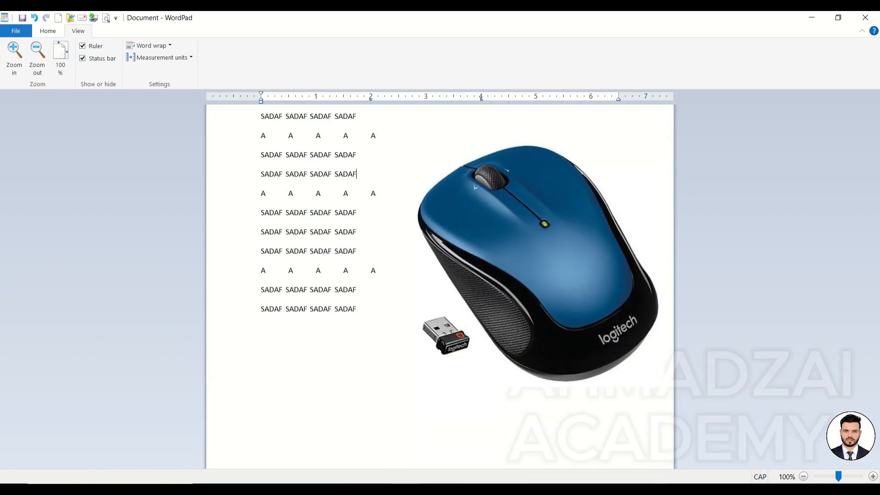
scroll(446, 231, "down", 8)
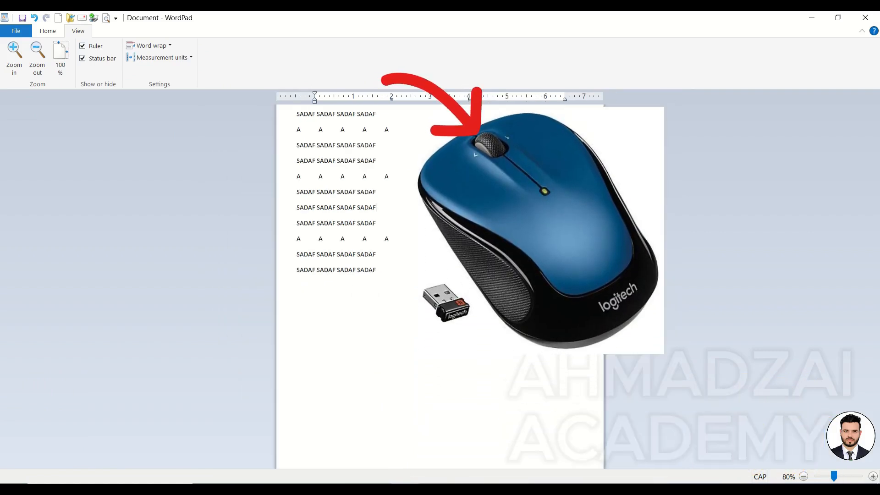
scroll(225, 201, "up", 6)
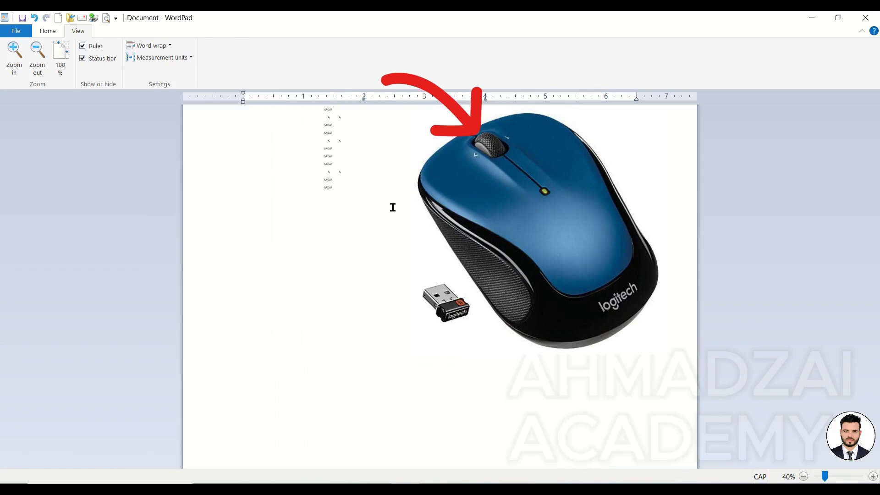
scroll(393, 206, "down", 6)
scroll(332, 212, "up", 8)
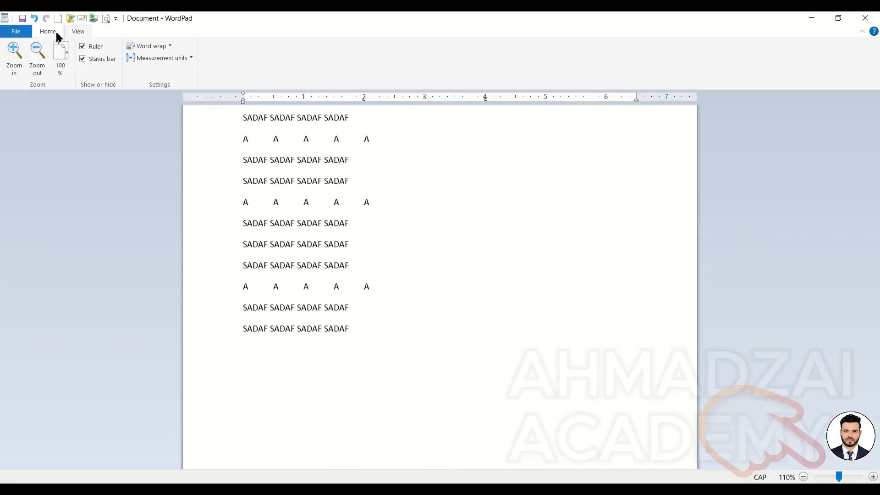
Hide the status bar and show it again.
left_click(48, 31)
left_click(72, 31)
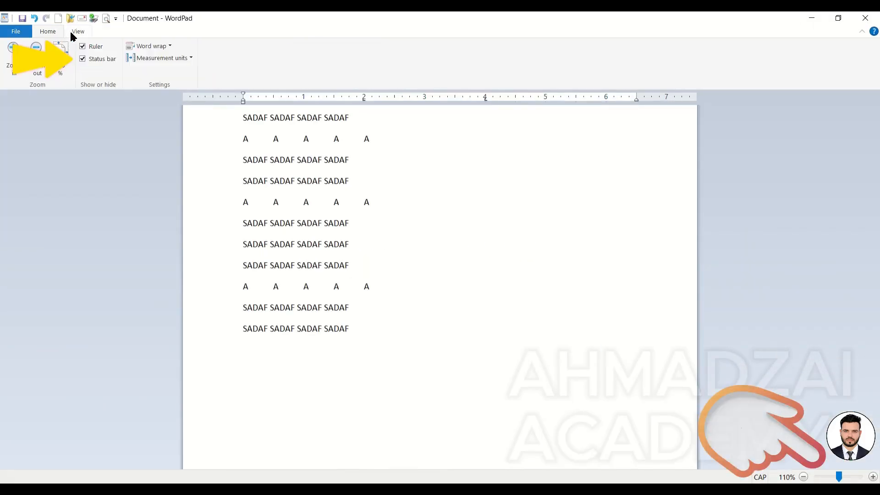
left_click(95, 58)
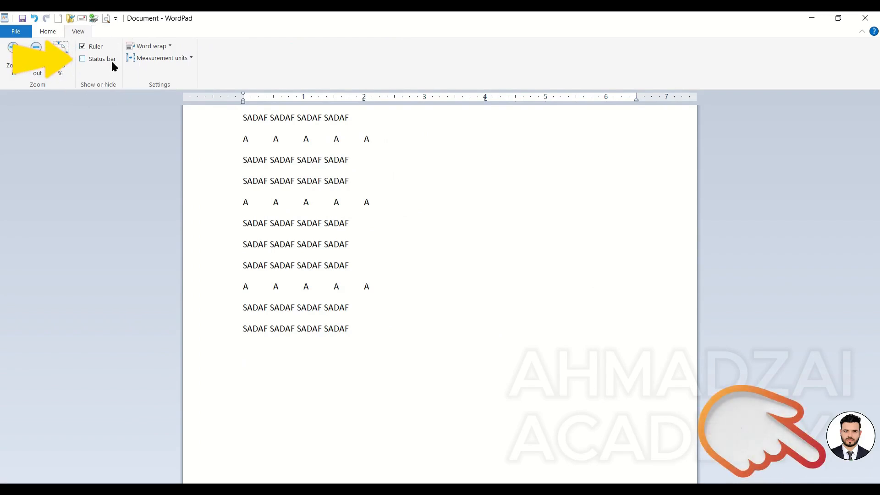
left_click(110, 62)
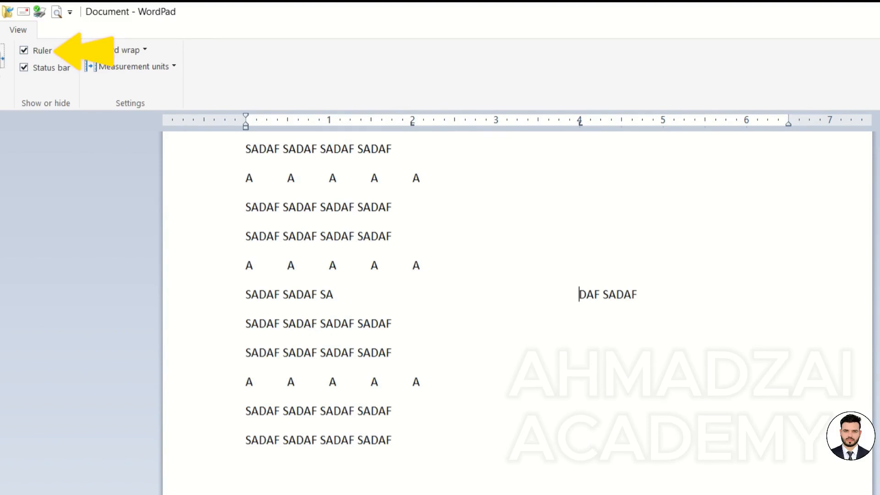
Hide and reshow the ruler twice, and place the cursor in the fifth line of text.
left_click(24, 51)
left_click(25, 50)
left_click(26, 49)
left_click(26, 48)
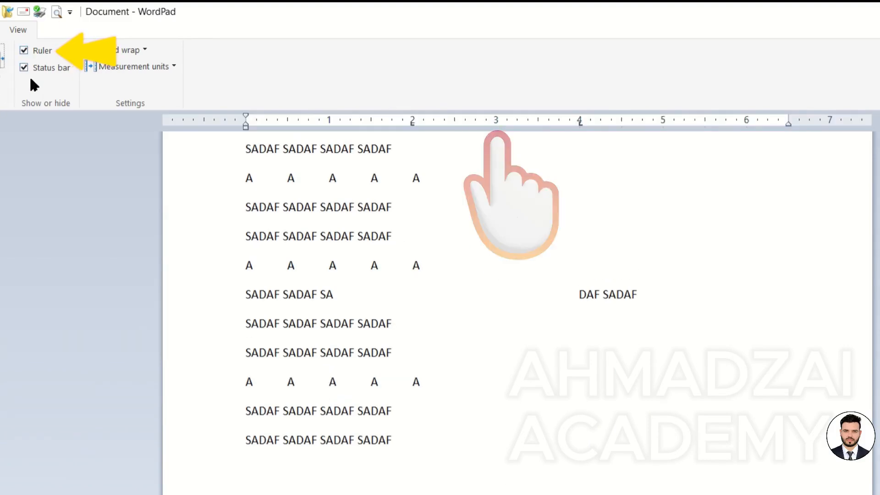
left_click(367, 280)
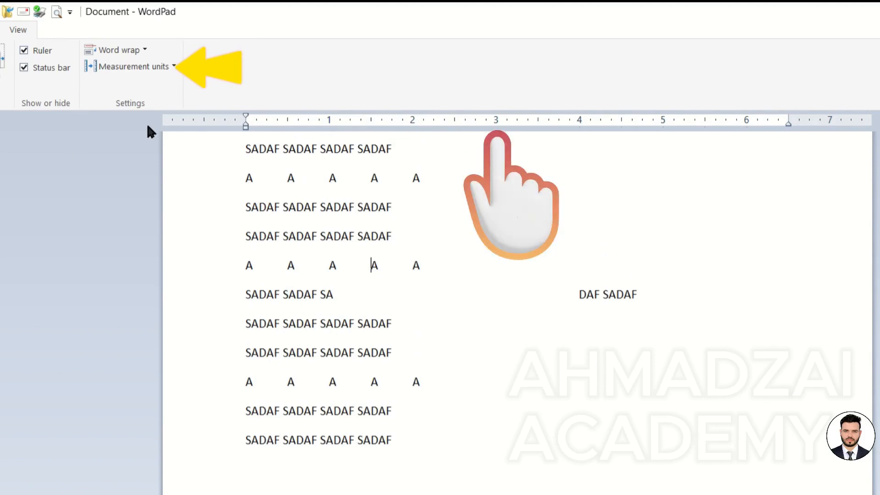
Switch the measurement units to centimeters, points and picas in turn, and return them to centimeters.
left_click(163, 64)
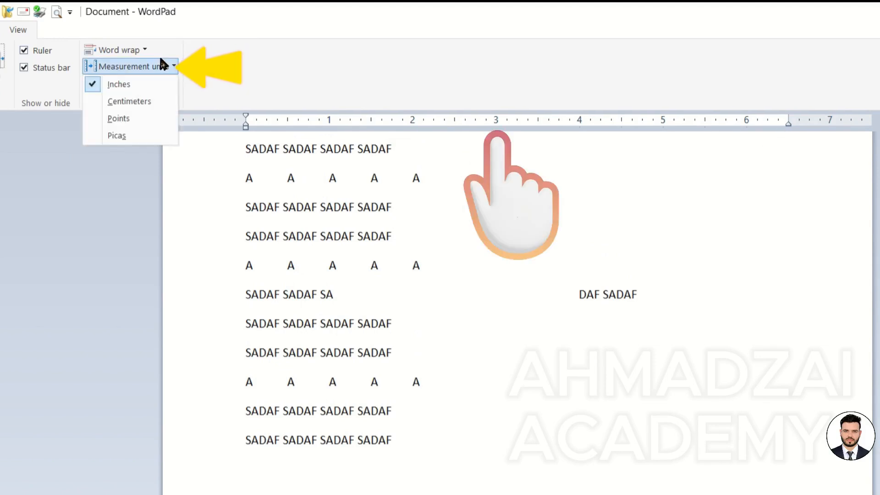
left_click(148, 103)
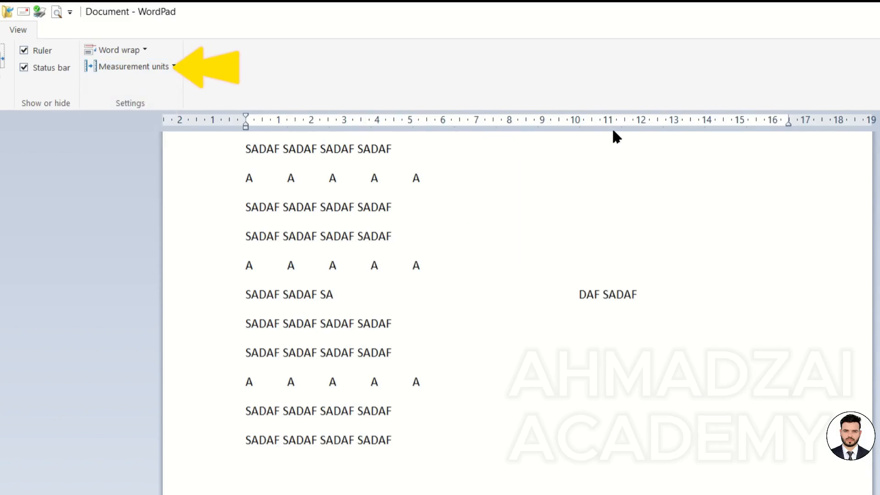
left_click(164, 65)
left_click(153, 118)
left_click(157, 67)
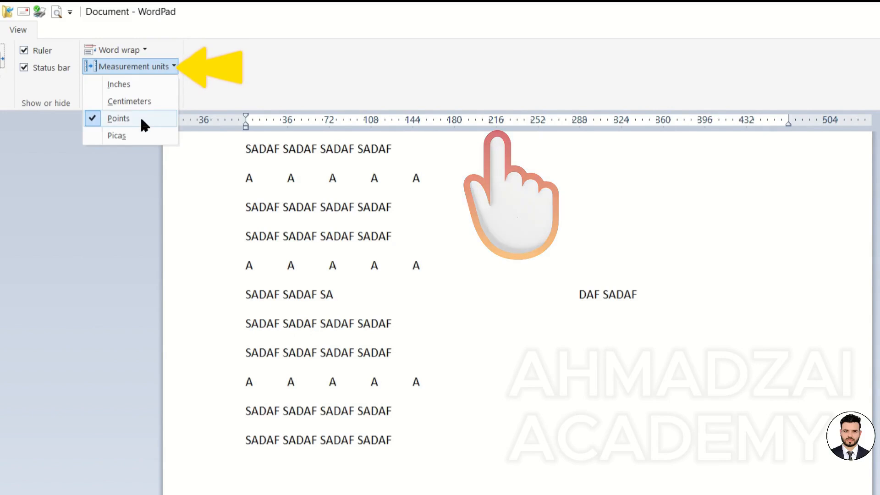
left_click(142, 134)
left_click(156, 67)
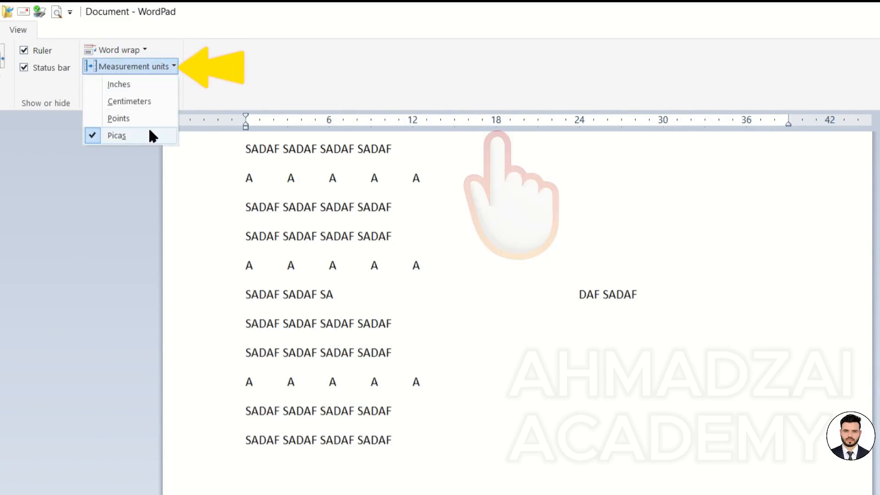
left_click(150, 101)
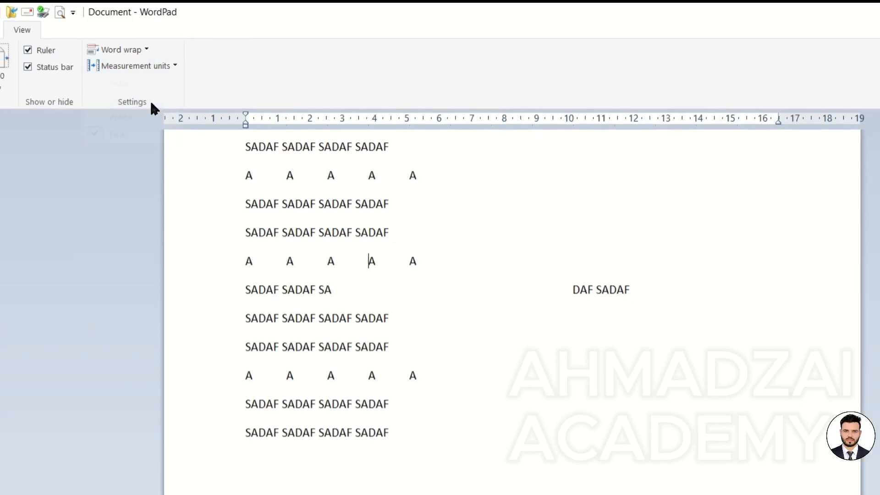
Try left page margins of 1 and 25 millimeters in Page Setup, and cancel the dialog.
left_click(16, 31)
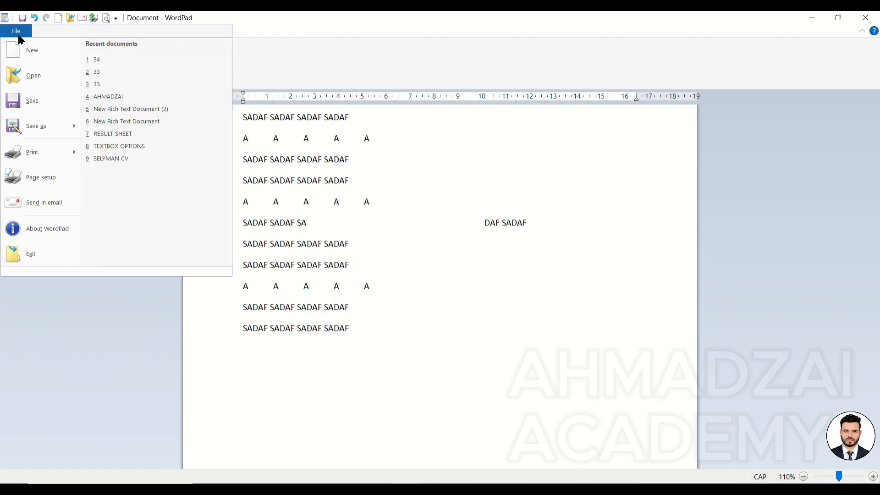
left_click(29, 177)
left_click(467, 317)
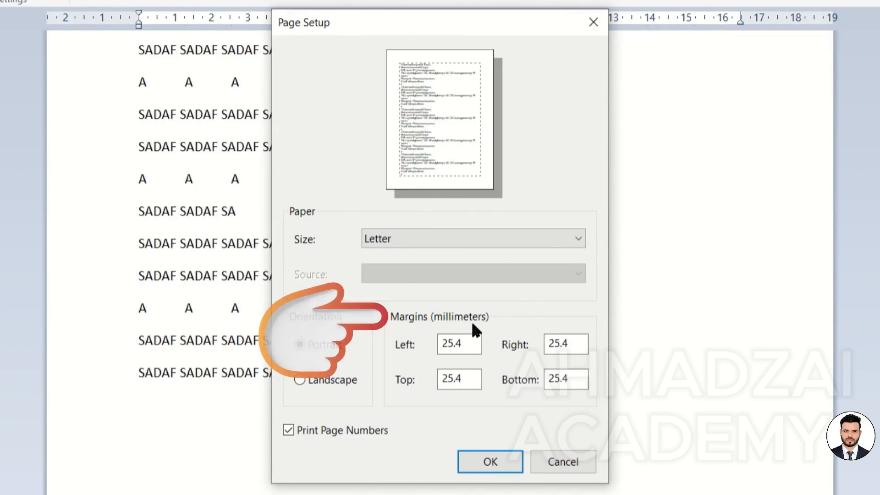
double_click(473, 344)
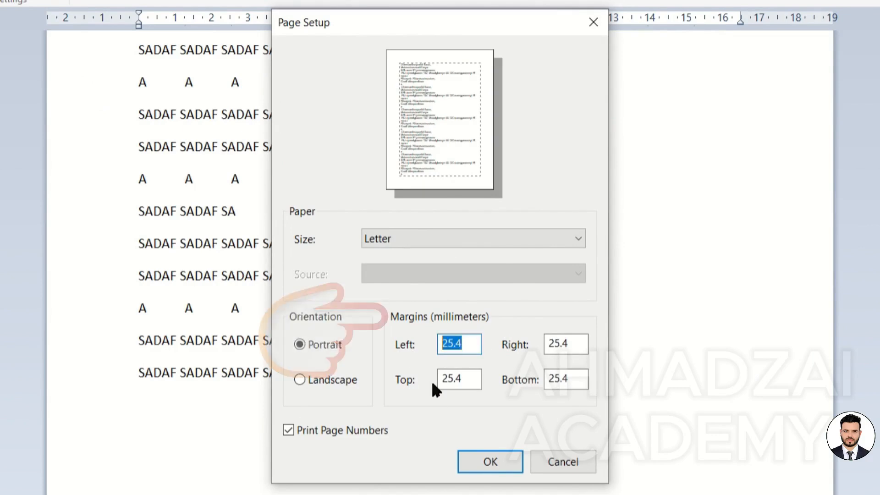
type("1")
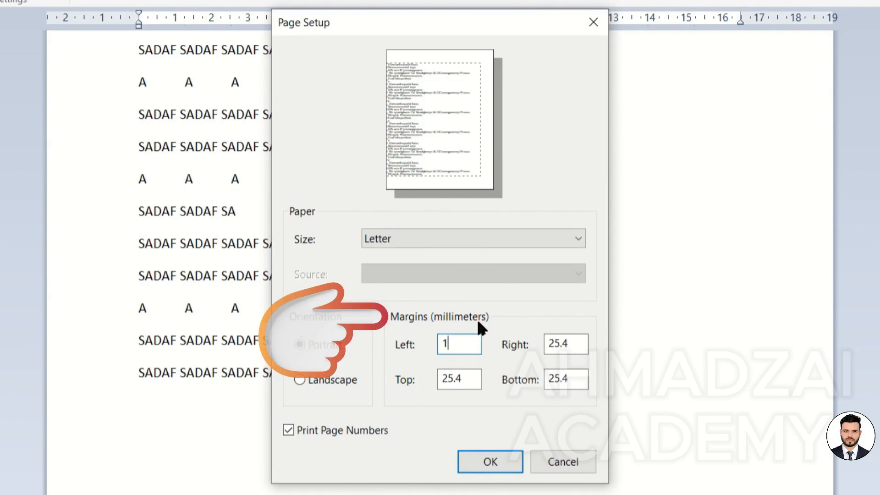
double_click(463, 342)
type("25")
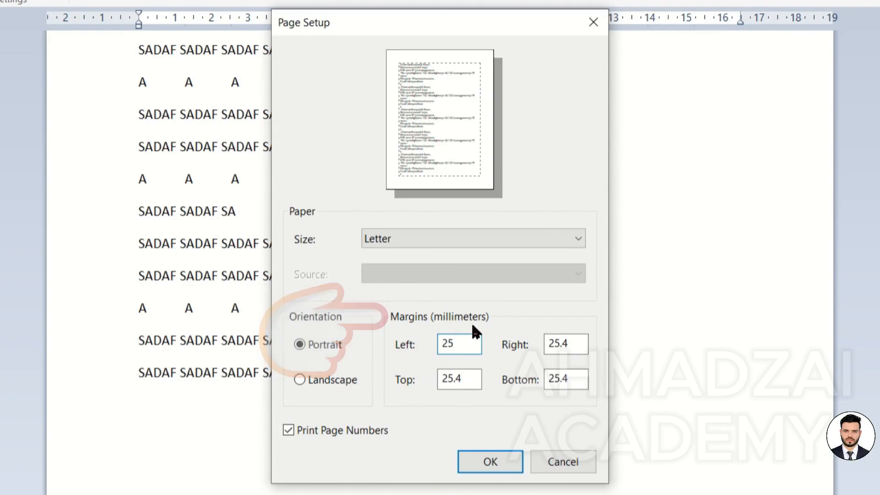
left_click(563, 462)
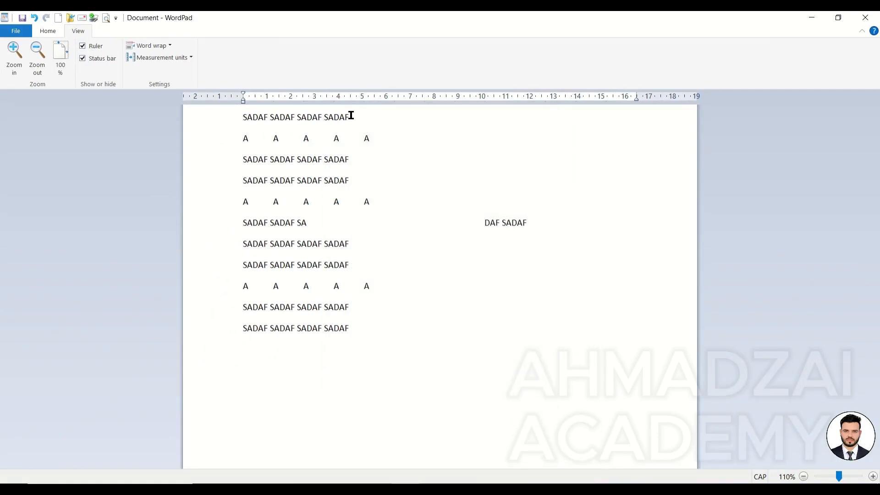
Set the measurement units to inches and view the margins in Page Setup without changing them.
left_click(180, 58)
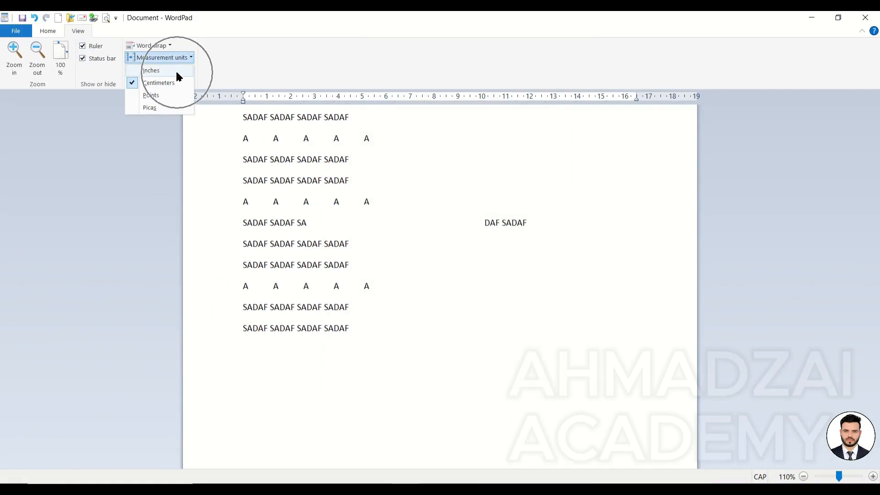
left_click(177, 72)
left_click(21, 32)
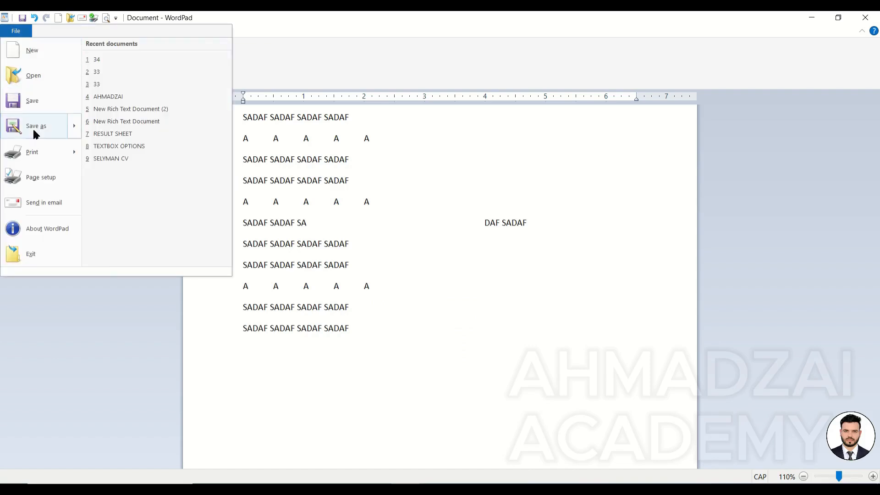
left_click(35, 176)
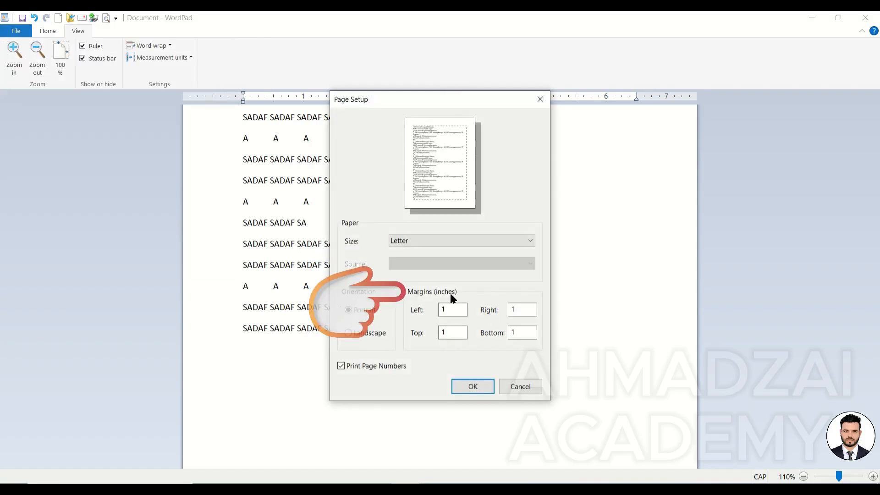
left_click(519, 384)
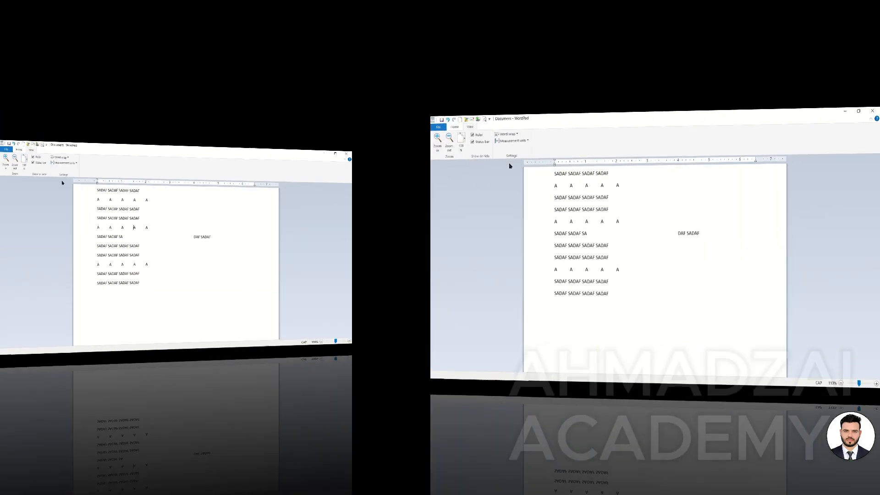
Set word wrap to No wrap and enlarge the font of the entire text by several sizes.
left_click(170, 46)
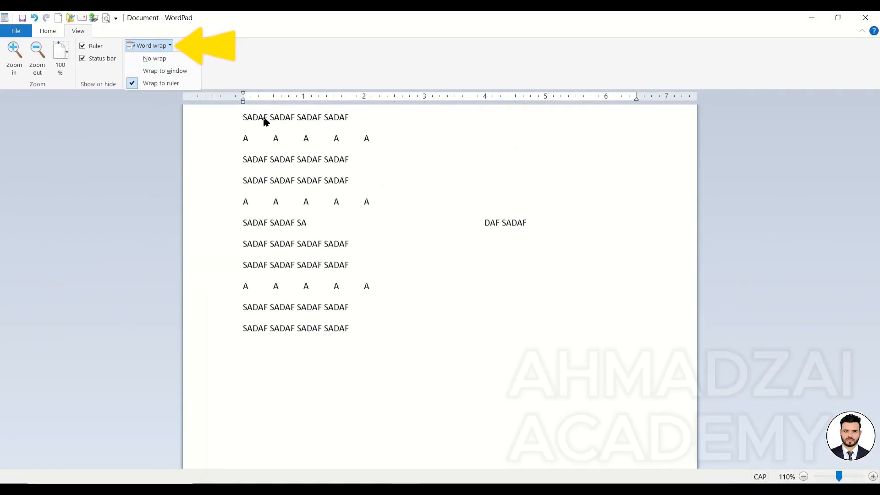
left_click(169, 58)
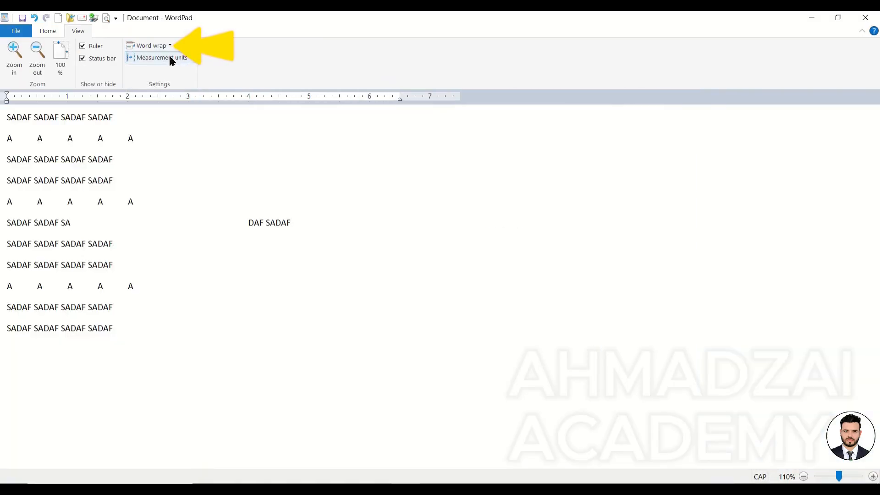
key("ctrl+a")
key("ctrl+shift+period")
key("ctrl+shift+period")
key("ctrl+shift+period")
key("ctrl+shift+period")
key("ctrl+shift+period")
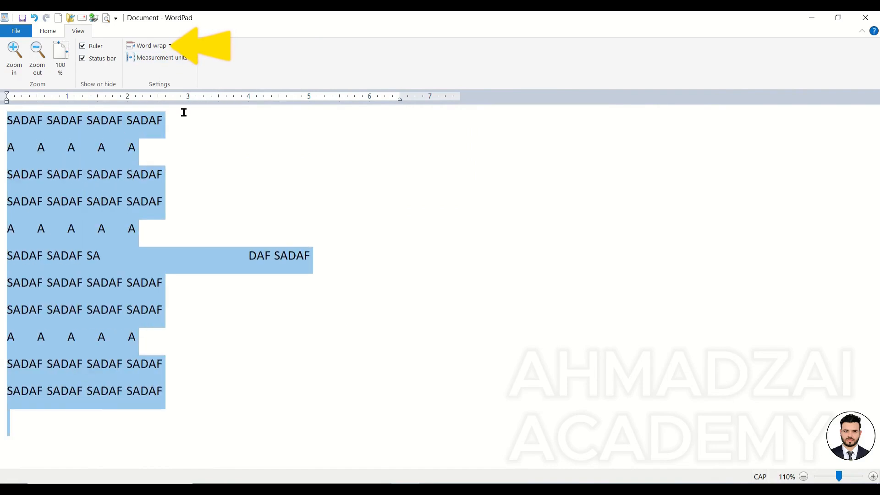
Replace the selected text with one very long unbroken string of random capital letters beginning with WERIUEWIORUORIWEUOIEWUOIEUR.
type("WERIUEWIORUORIWEUOIEWUOIEURWEOIRUWIORUEWOIREWU")
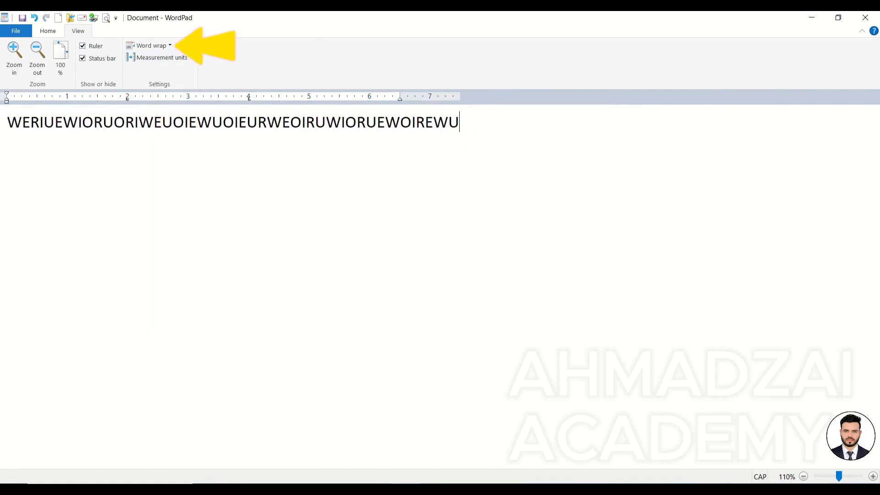
type("EWOIRUEWOREUORIWEUROIEWUEOWIUEWOI")
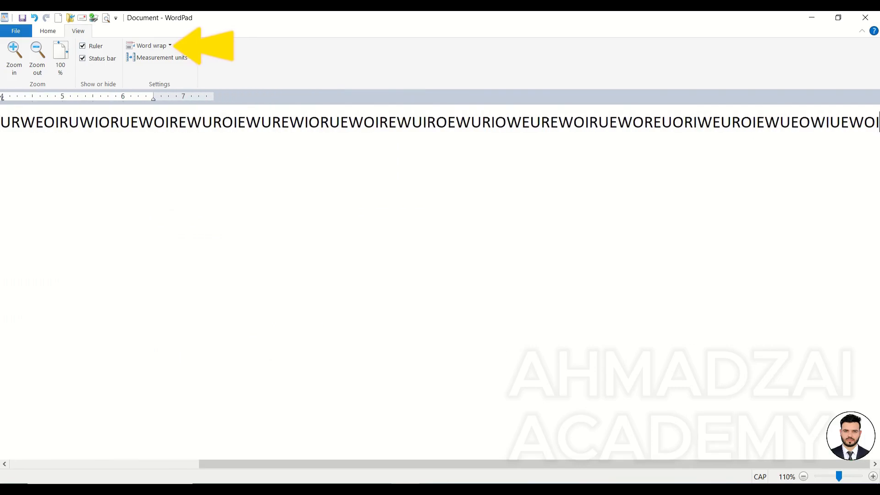
type("EWUOEIWUREWOIRUEWORIEWUEOWIUREWOIREUWROIEWUREOIWUREWOIRUEWOIREUWIOREU")
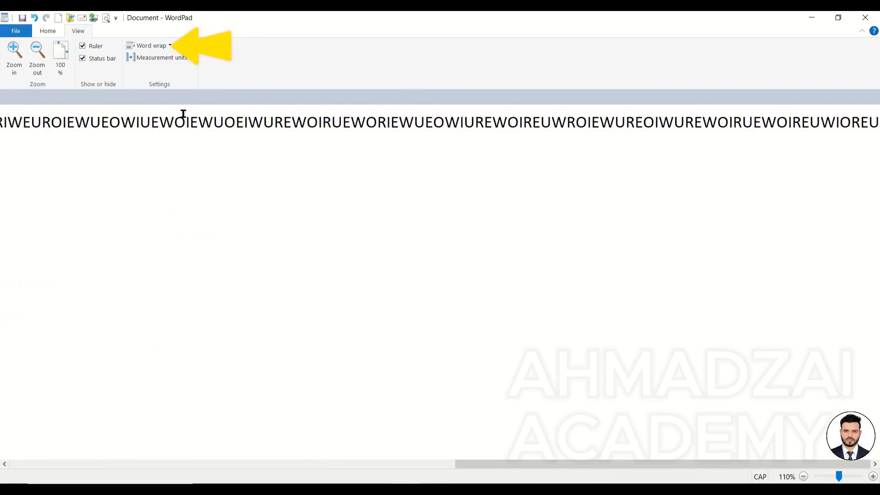
Set word wrap to Wrap to window and after that to Wrap to ruler for the long string.
left_click(168, 45)
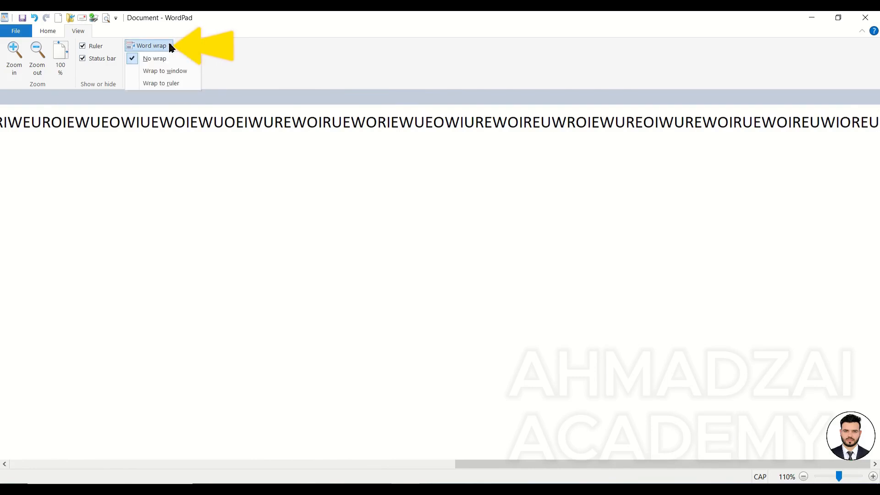
left_click(172, 72)
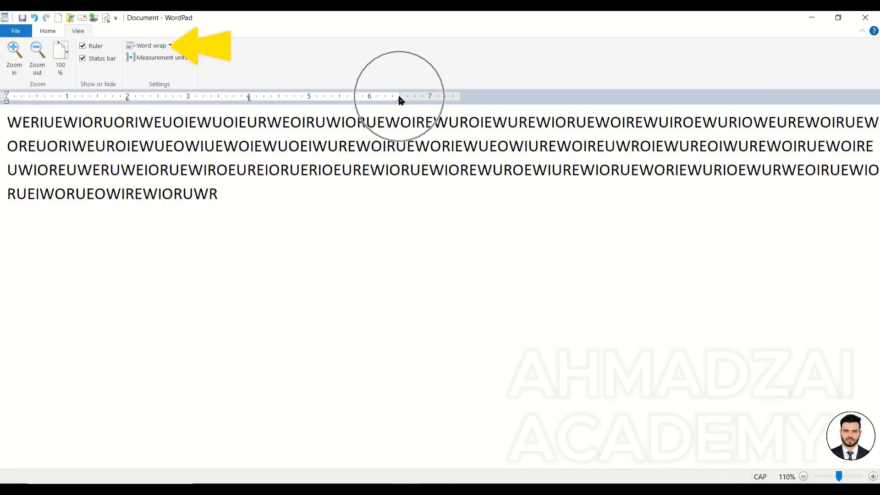
left_click(151, 46)
left_click(172, 85)
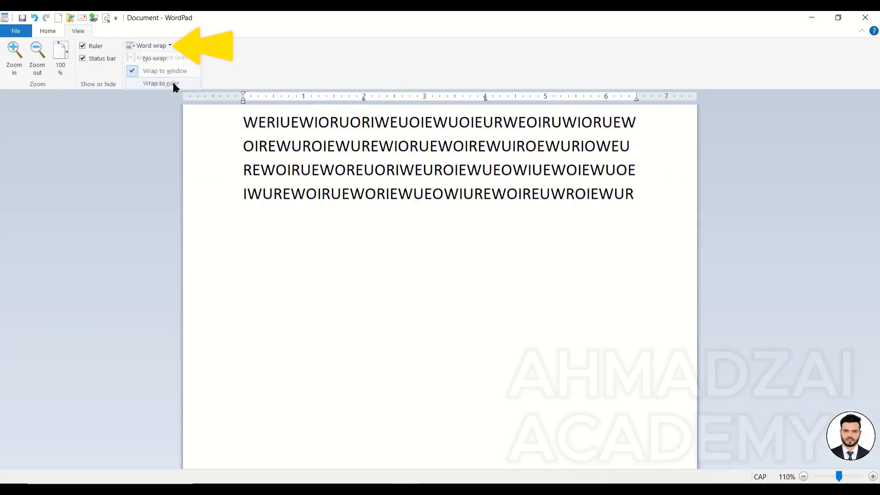
left_click(244, 102)
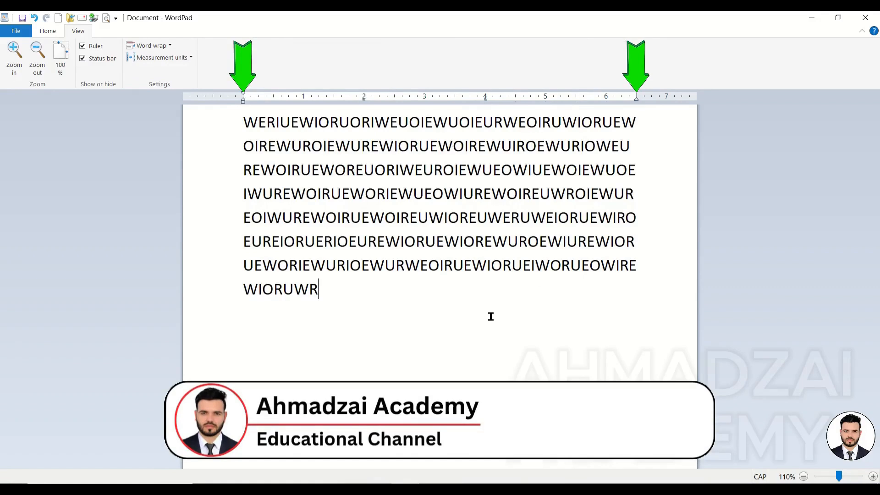
Extend the long string with more random capital letters beginning with QWEWQIEUWQIOEWQUEIOWQ, keeping word wrap set to Wrap to ruler.
type("QWEWQIEUWQIOEWQUEIOWQUEWQIOEUWIOEQUW")
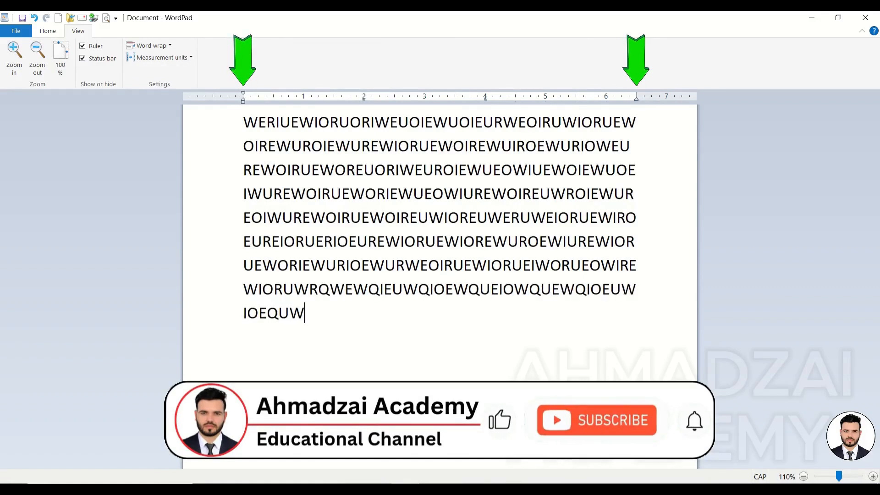
type("IOEWUQEIUWQEWUQEWUQIOEUQWIOEUWQIEUWQIEWUQIEUWQIEUWQIEUWQ")
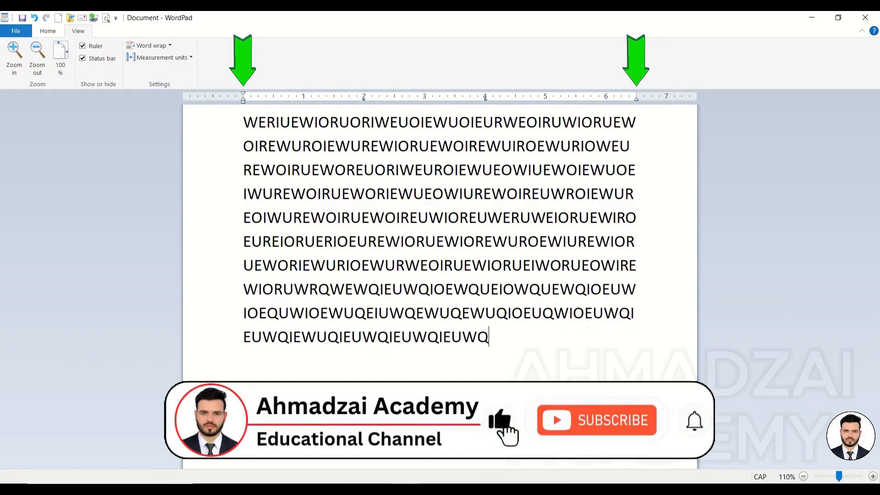
left_click(169, 47)
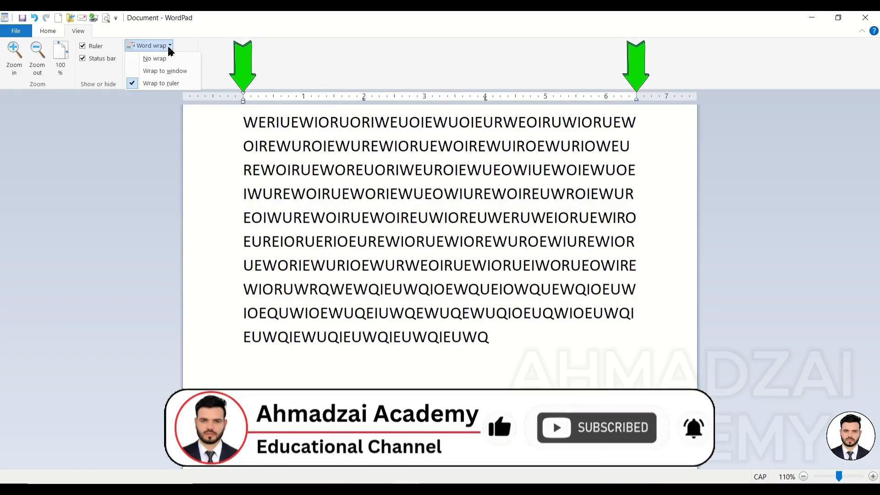
left_click(171, 86)
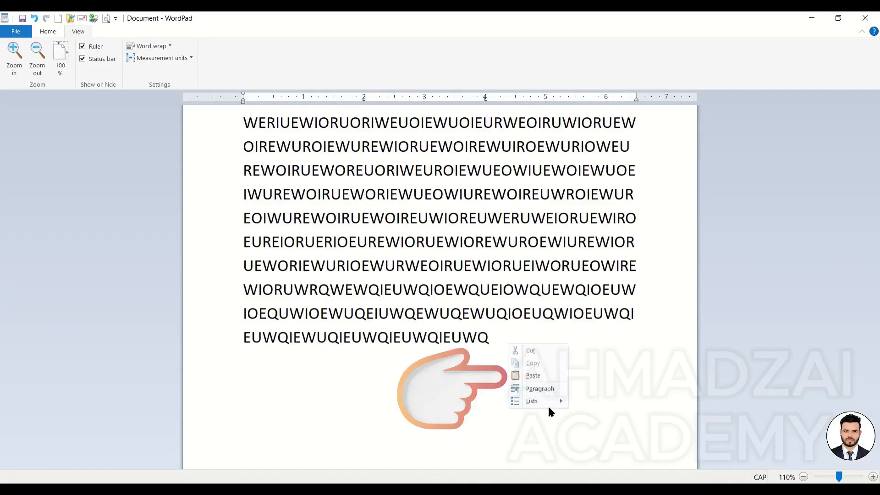
View the list styles and paragraph command offered for the text at the end of the string without applying any.
mouse_move(547, 399)
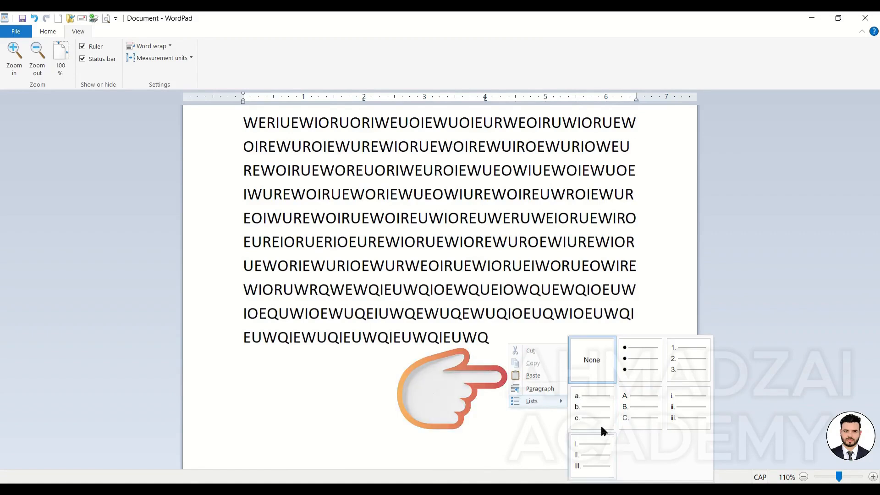
left_click(545, 388)
left_click(487, 343)
right_click(512, 338)
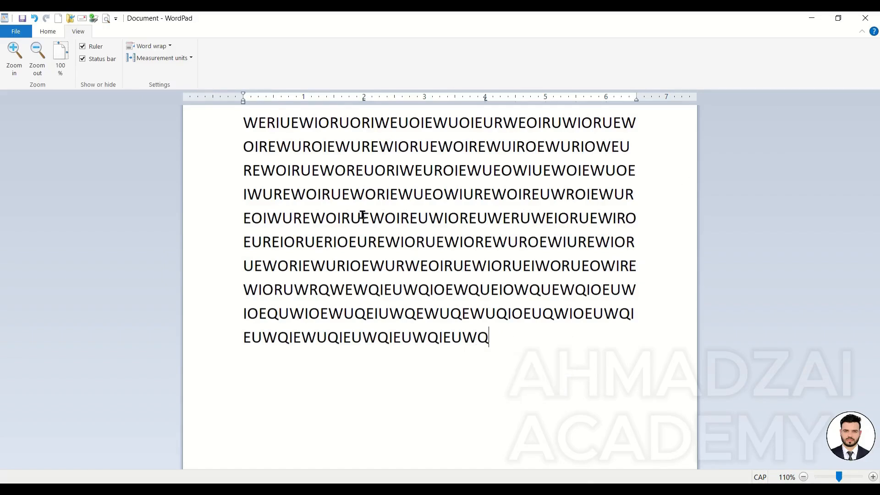
Close the WordPad document without saving the changes.
left_click(865, 18)
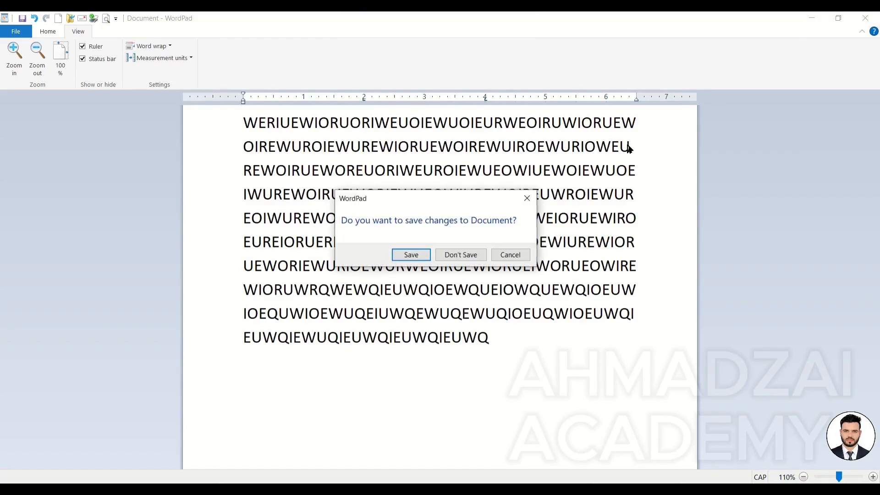
left_click(459, 255)
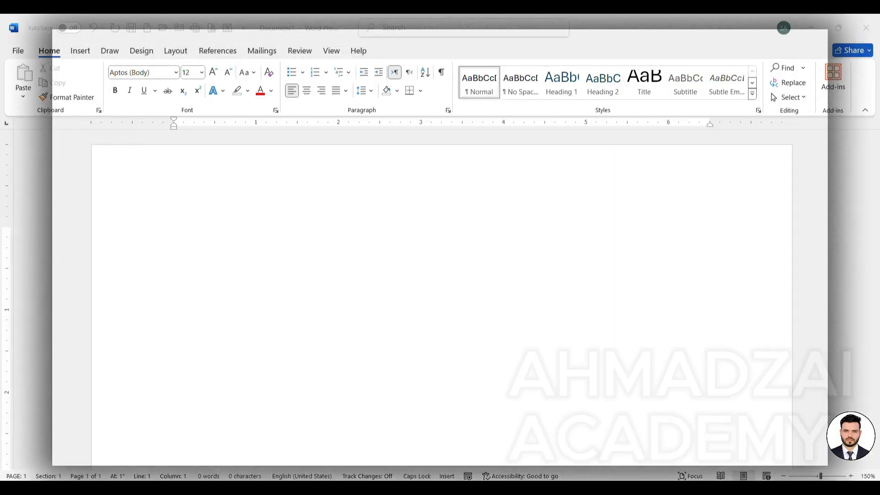